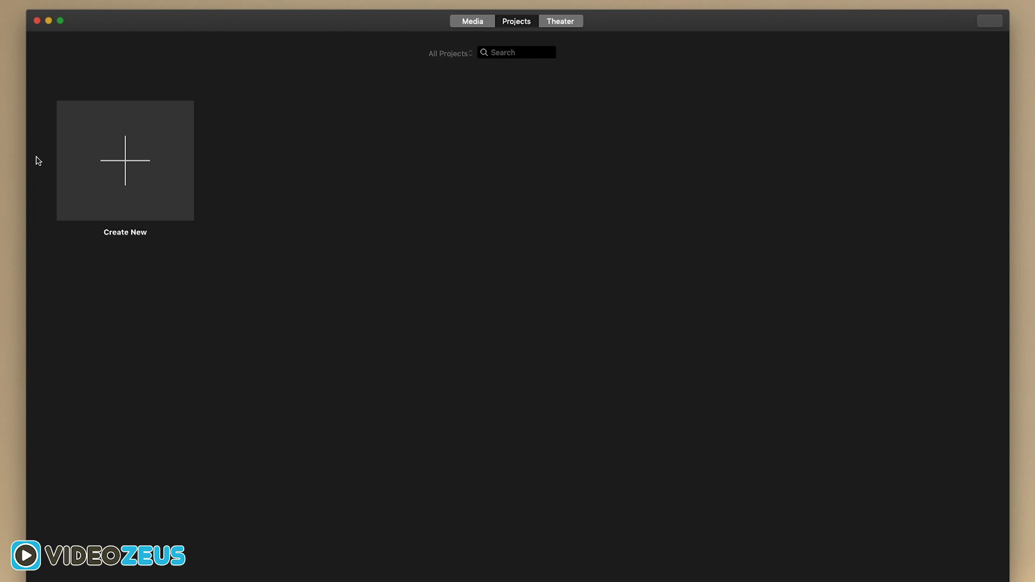
Step: Create a new Movie project, My Movie 11, from the Projects view
left_click(133, 165)
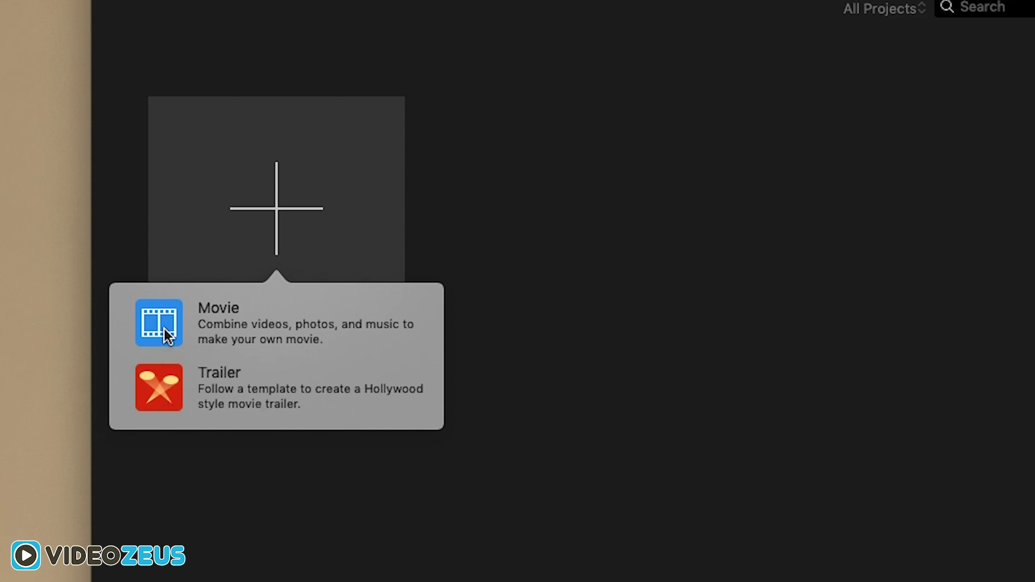
left_click(361, 315)
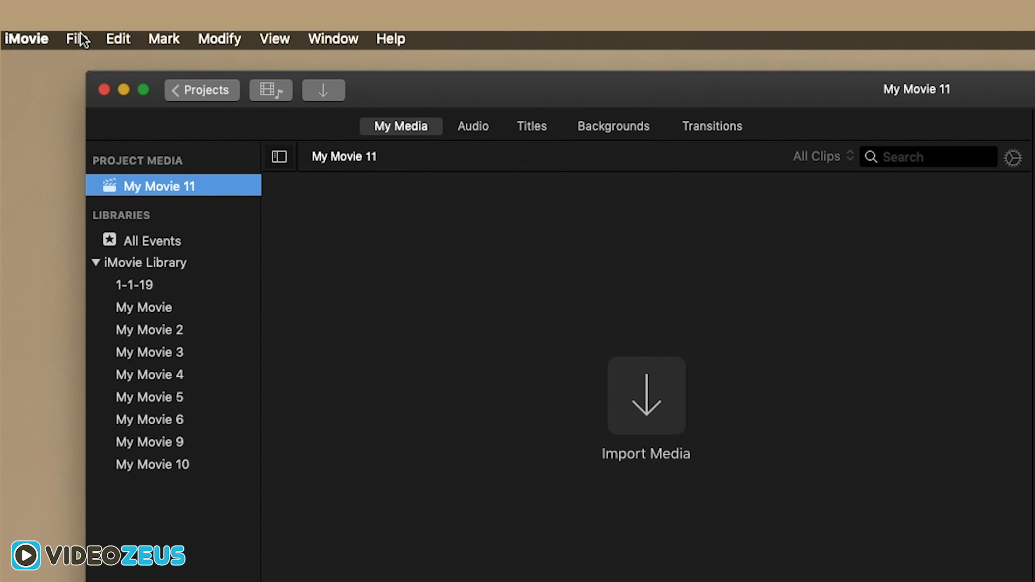
left_click(76, 39)
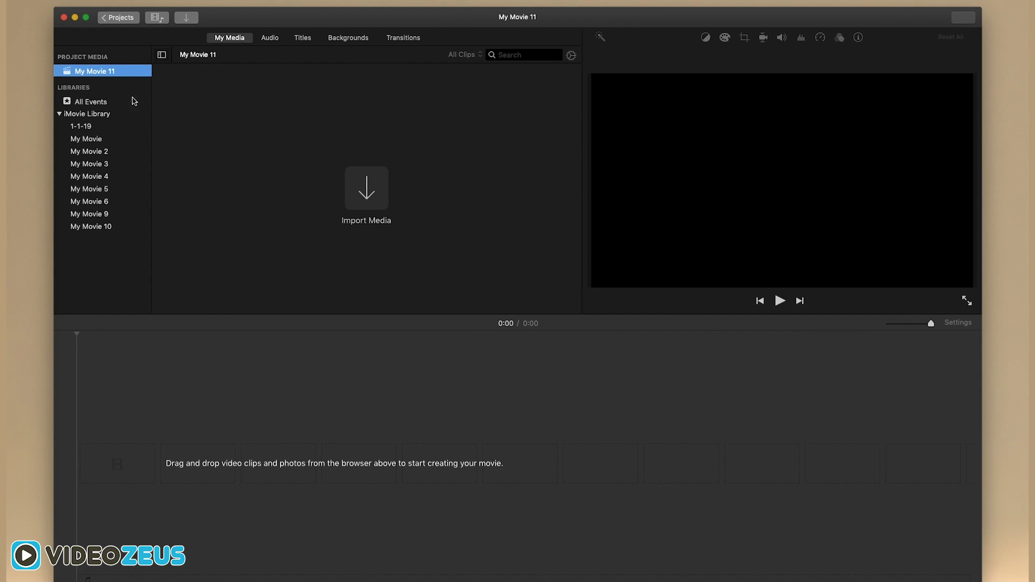
left_click(668, 372)
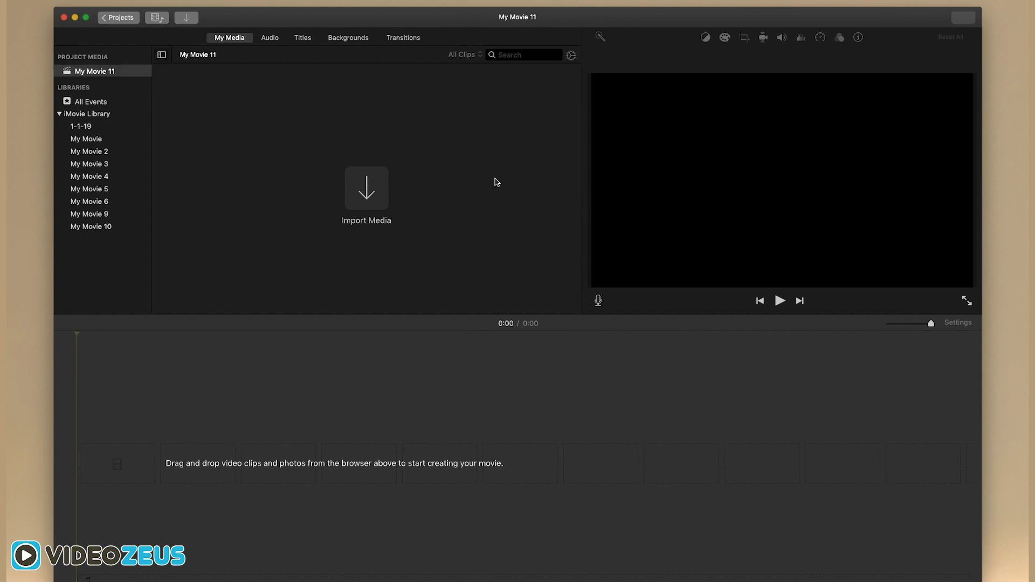
left_click(93, 151)
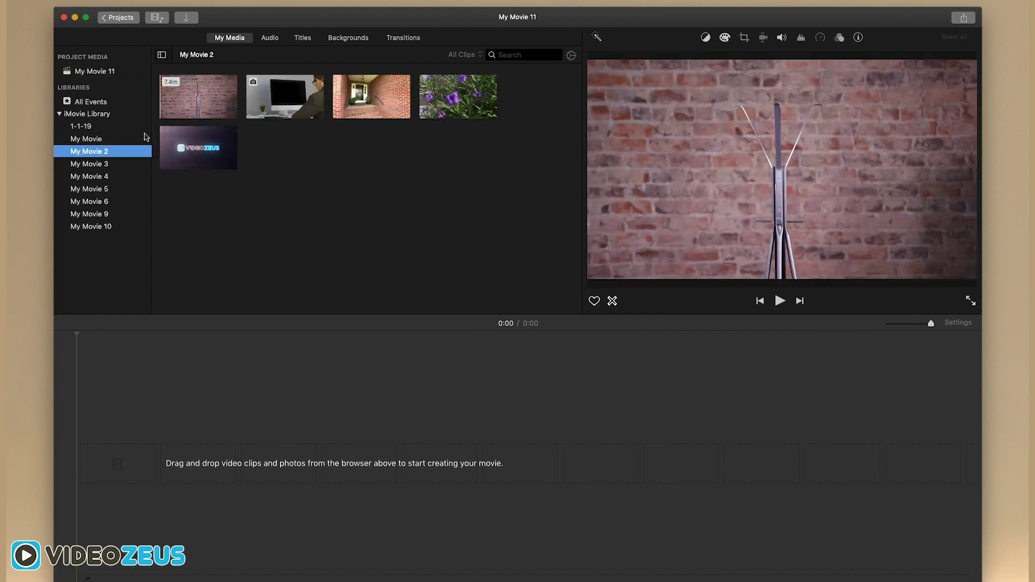
left_click(98, 75)
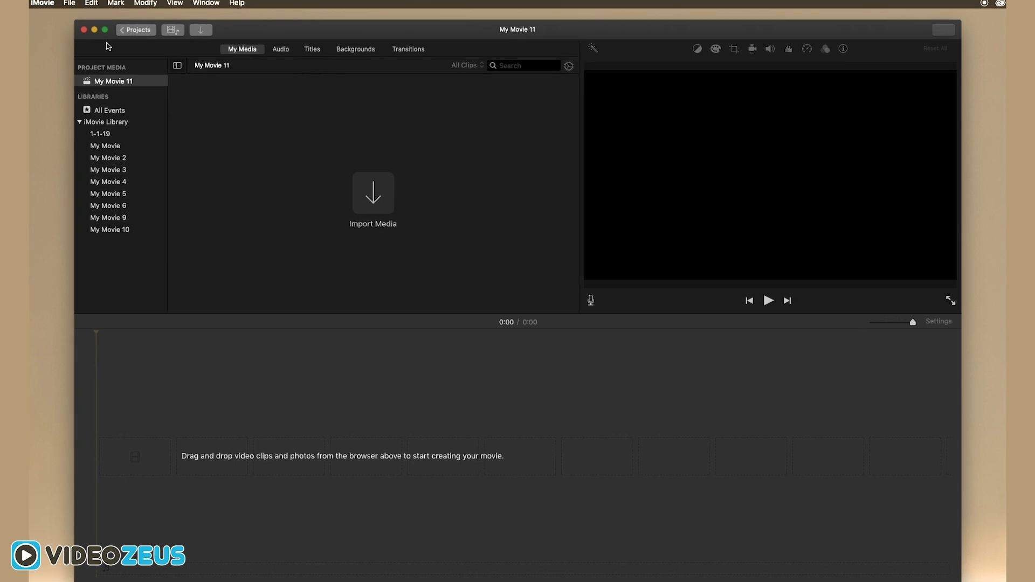
Step: Import the five clips in the Desktop iMovie folder, from broll 2 through the last, into the project
left_click(69, 3)
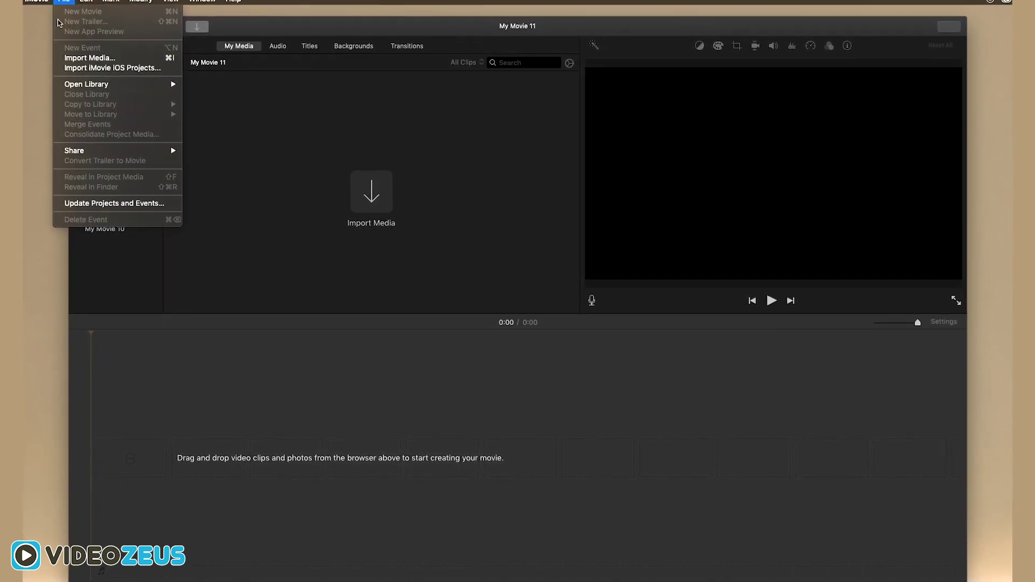
left_click(69, 4)
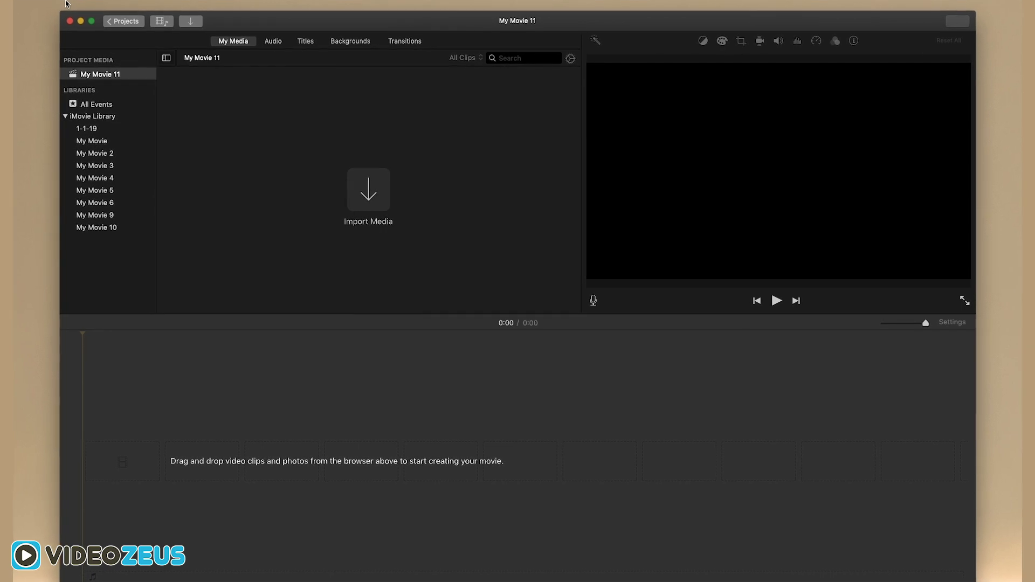
key("super+i")
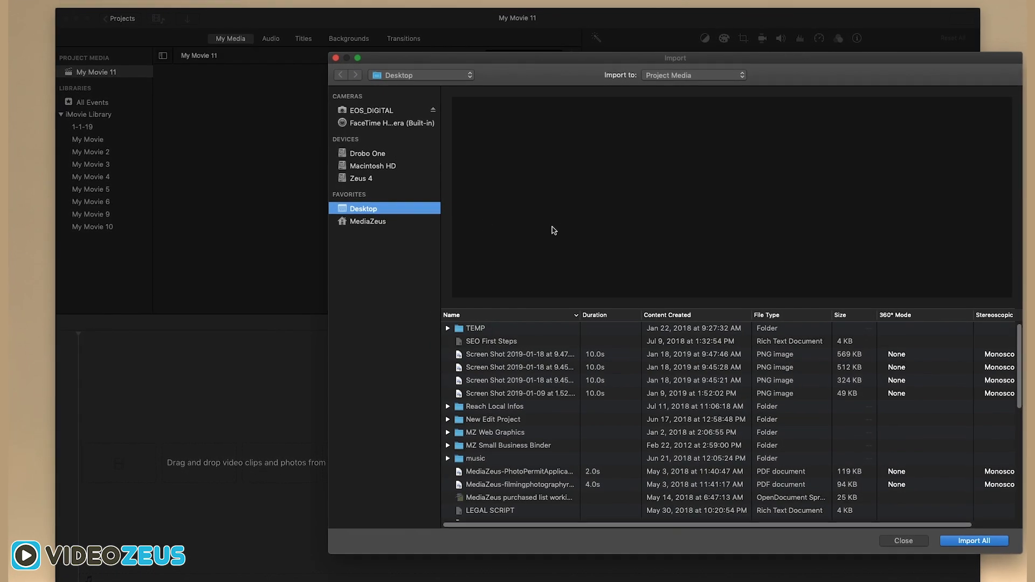
scroll(496, 439, "down", 3)
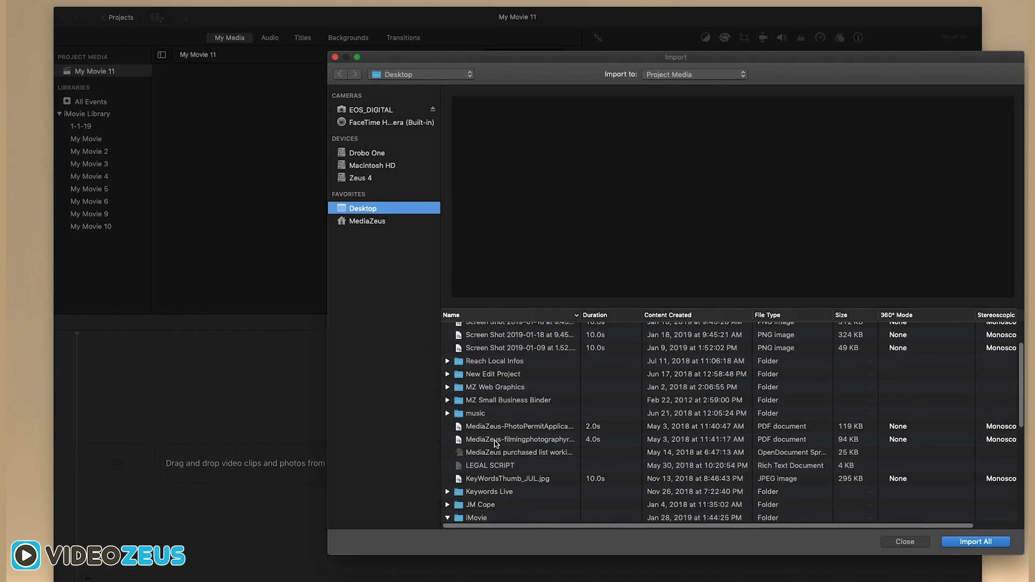
scroll(496, 443, "down", 5)
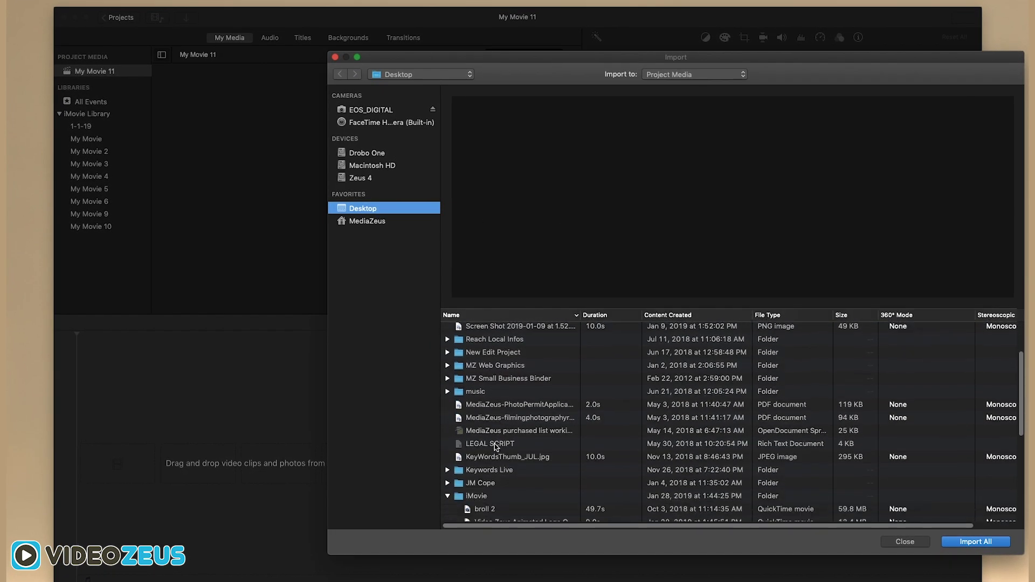
left_click(486, 453)
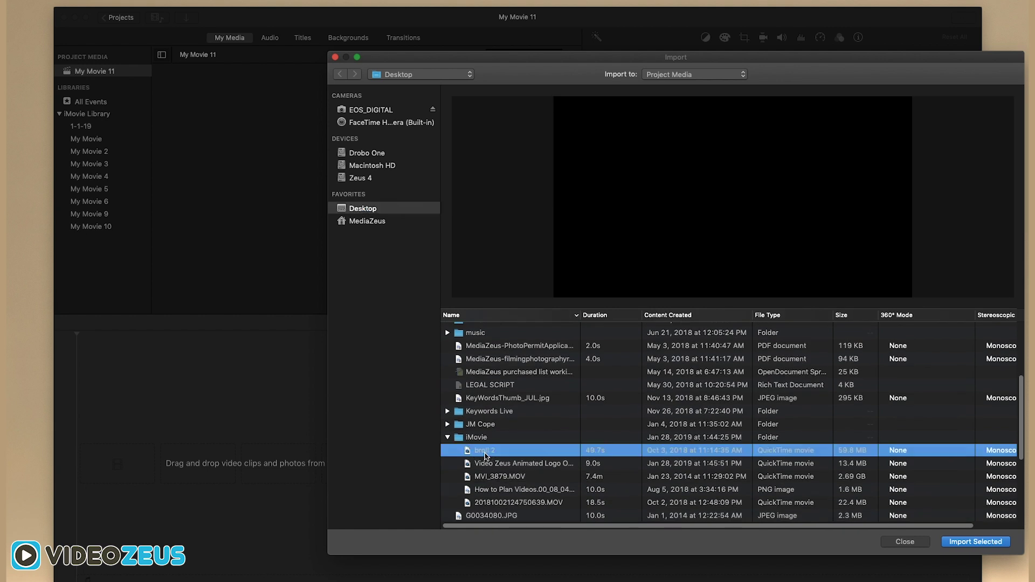
left_click(492, 502, "shift")
key("Return")
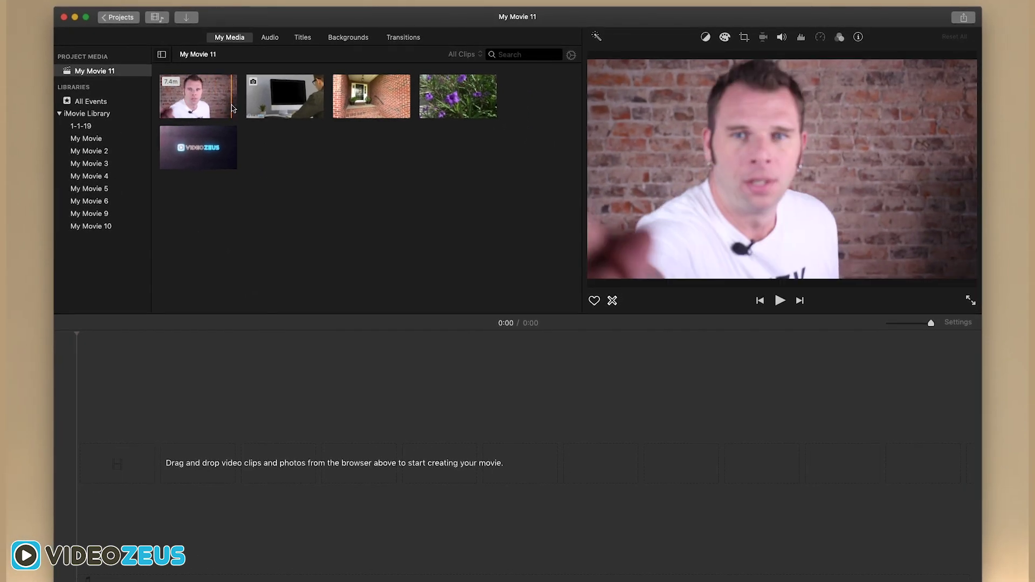
Step: Add the first 7.4-minute talking-head clip to the empty timeline
left_click(188, 103)
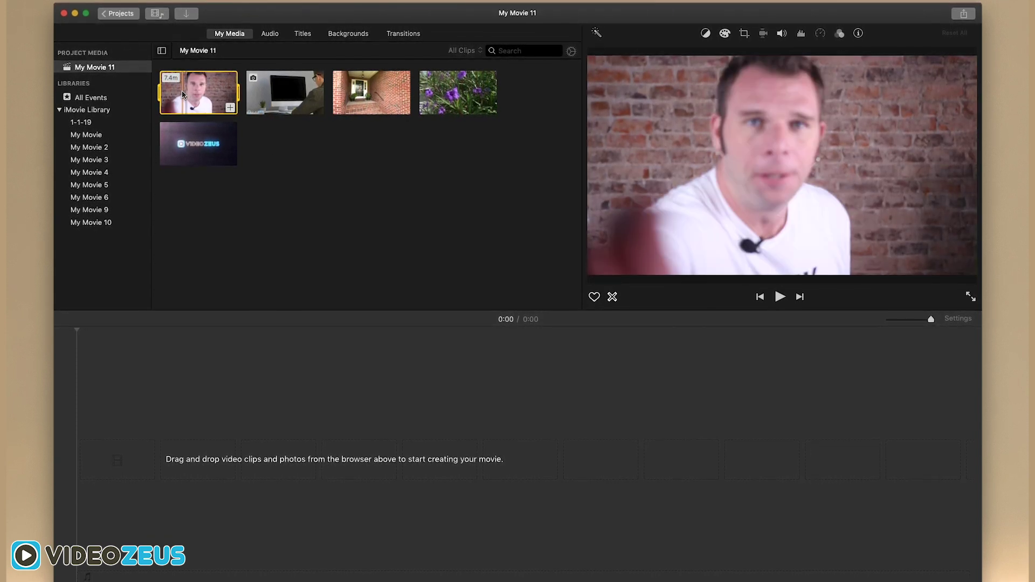
left_click_drag(182, 94, 144, 436)
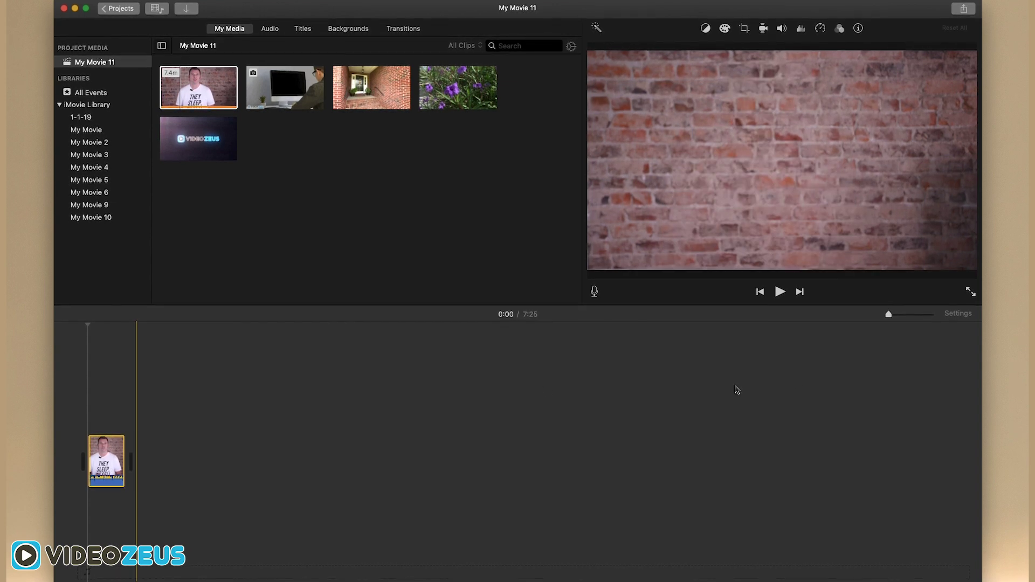
left_click(888, 351)
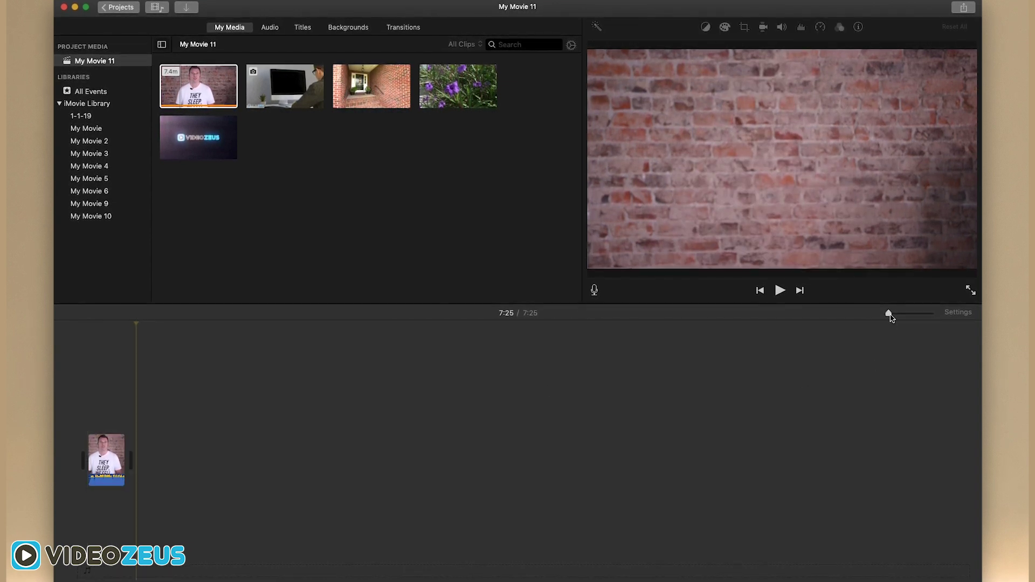
Step: Adjust the timeline zoom so the clip's filmstrip is visible
left_click(889, 315)
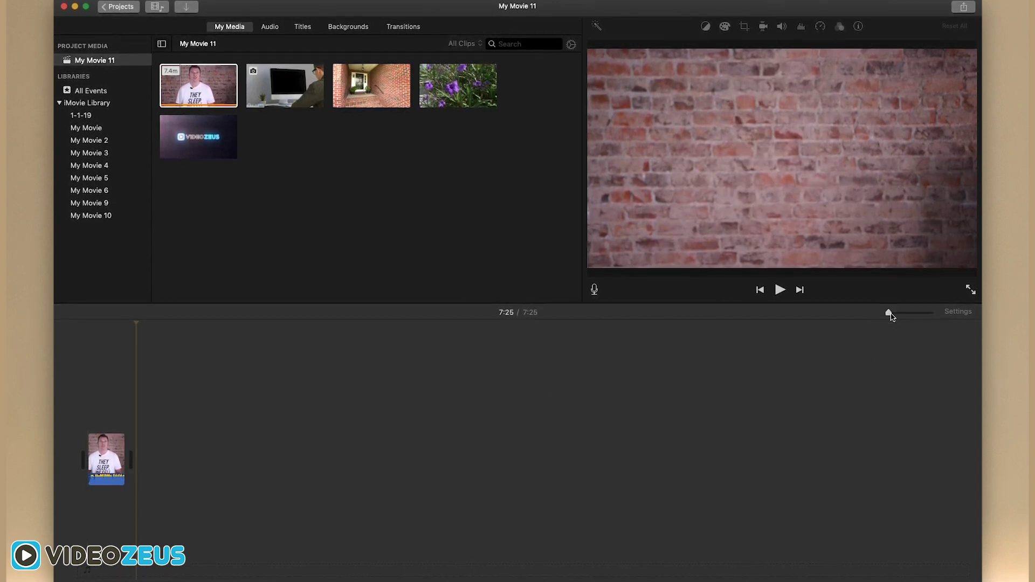
left_click_drag(891, 315, 920, 315)
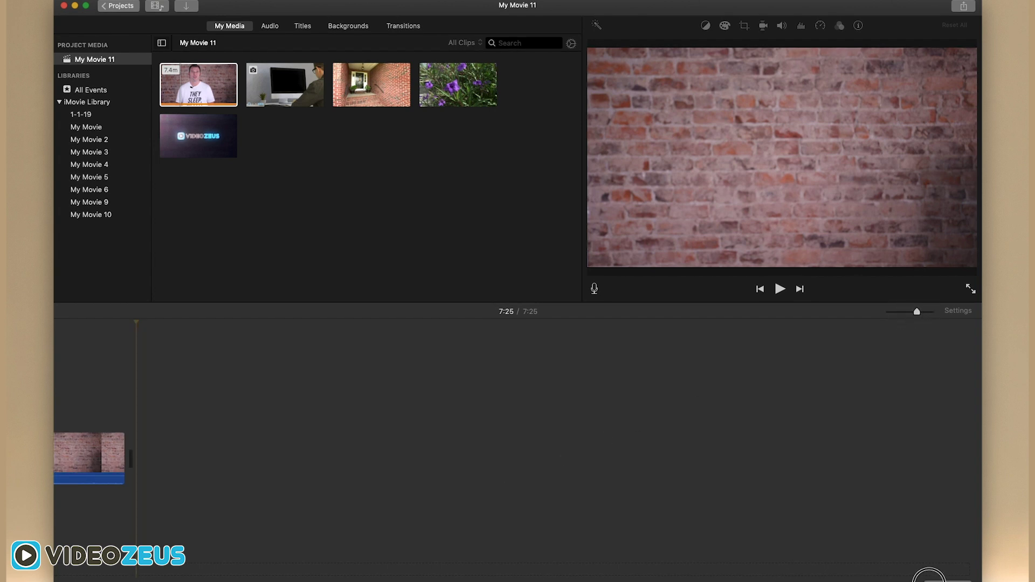
left_click_drag(928, 579, 59, 579)
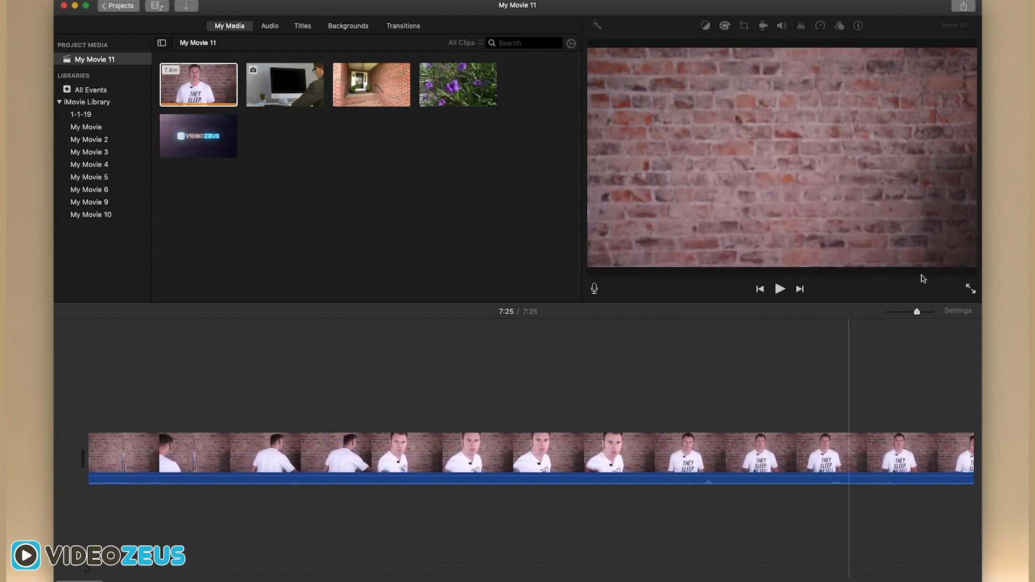
left_click_drag(915, 315, 905, 317)
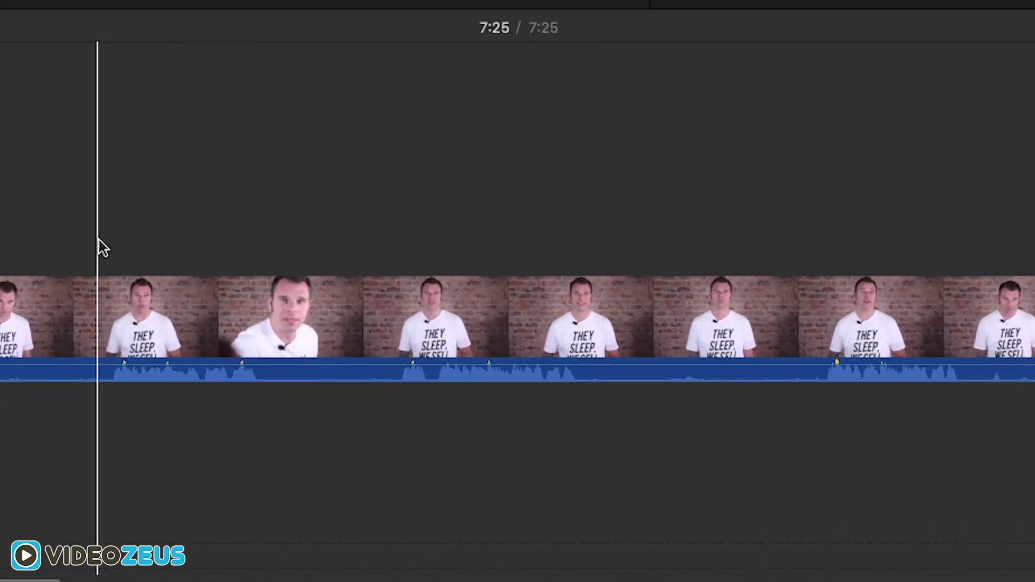
key("space")
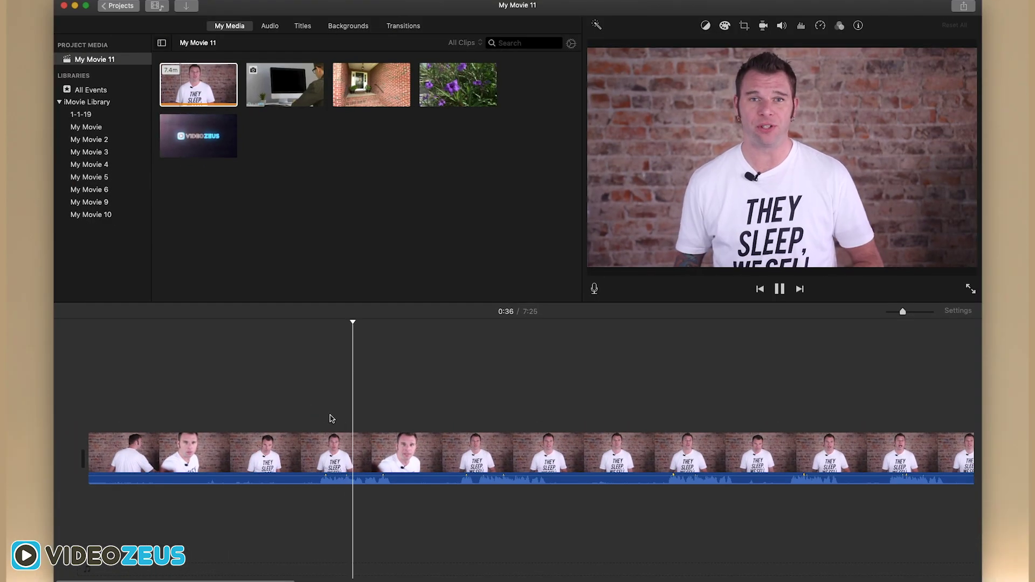
key("space")
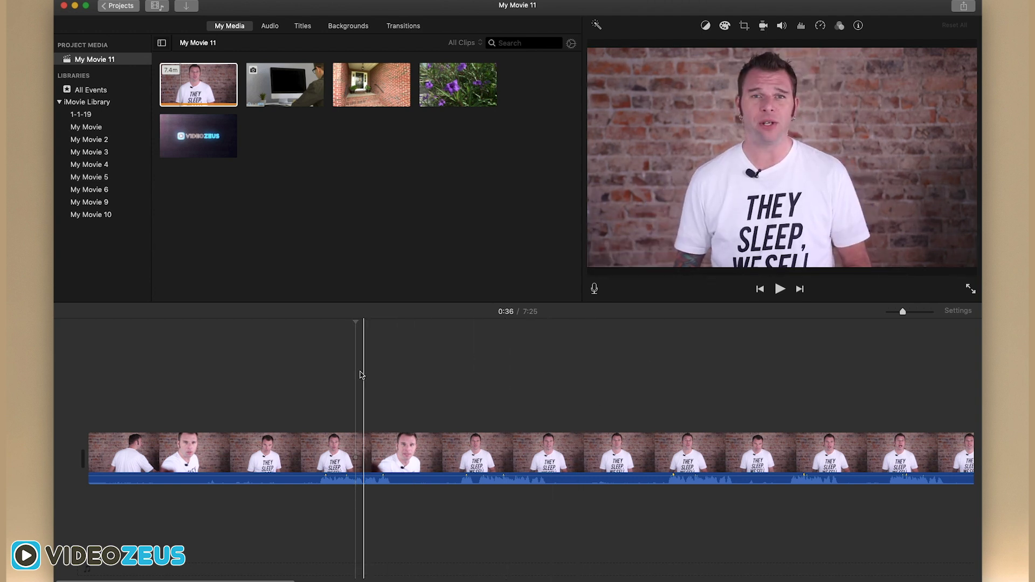
left_click(353, 375)
key("Left")
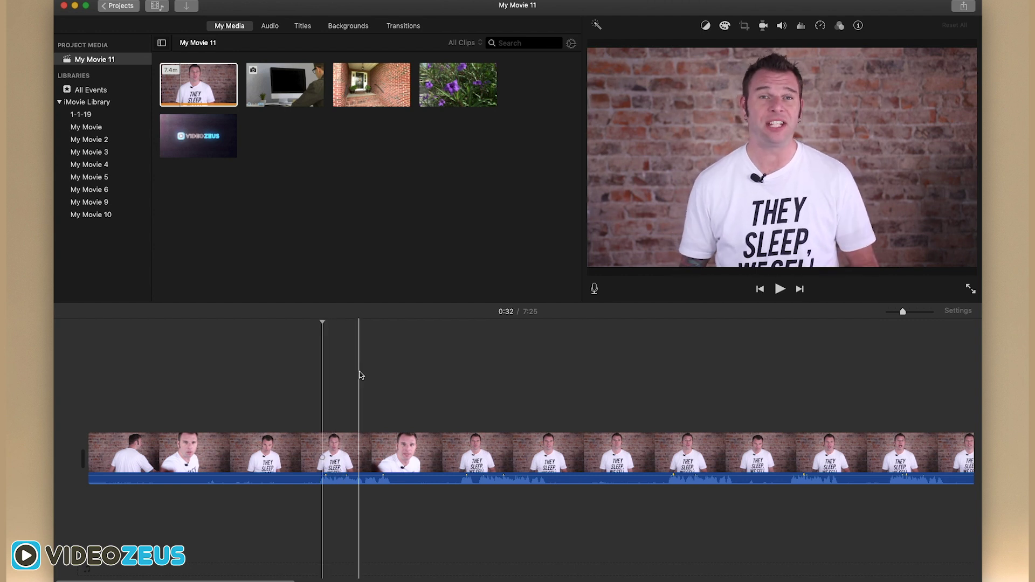
left_click(359, 374)
key("space")
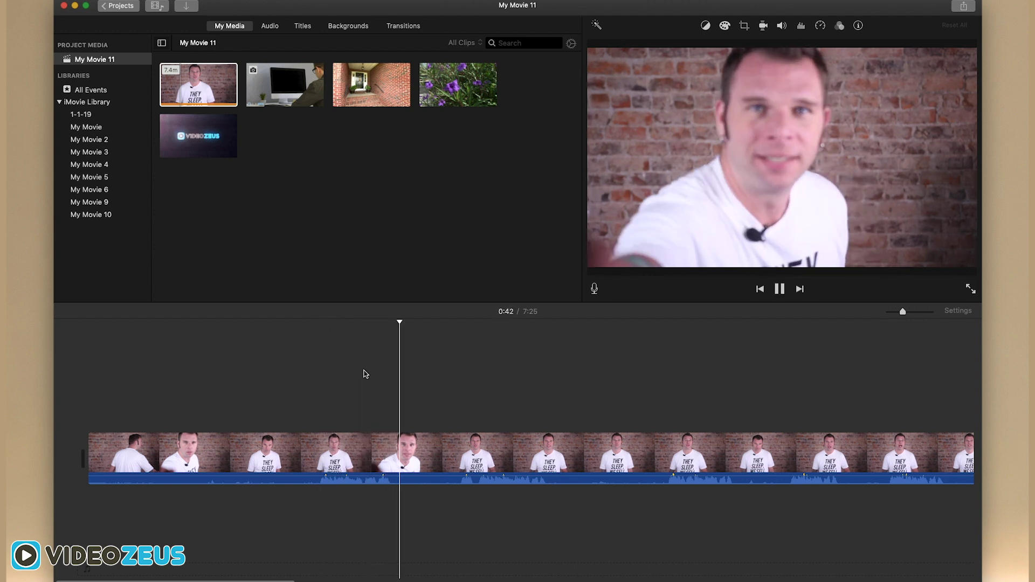
key("space")
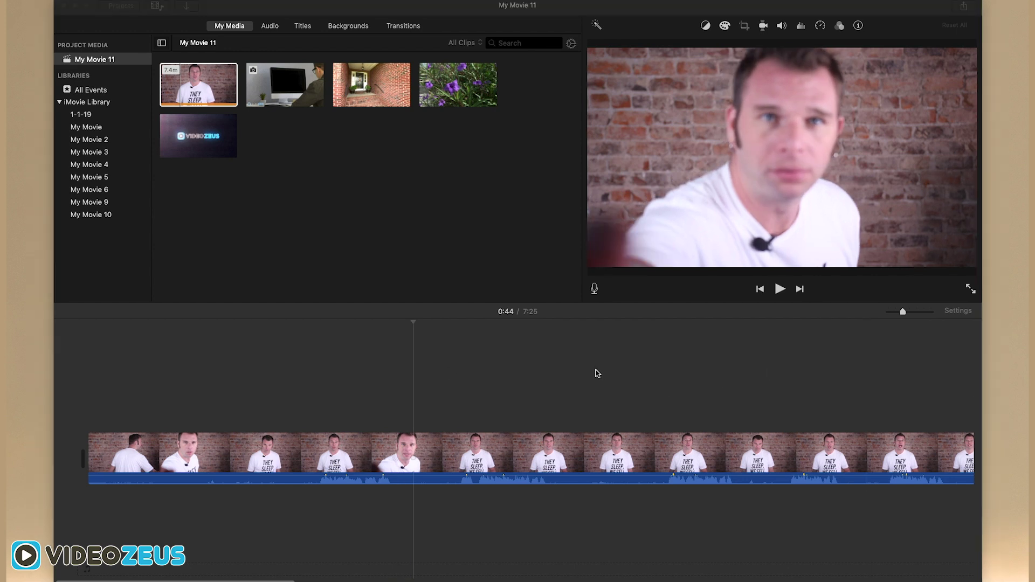
left_click(319, 356)
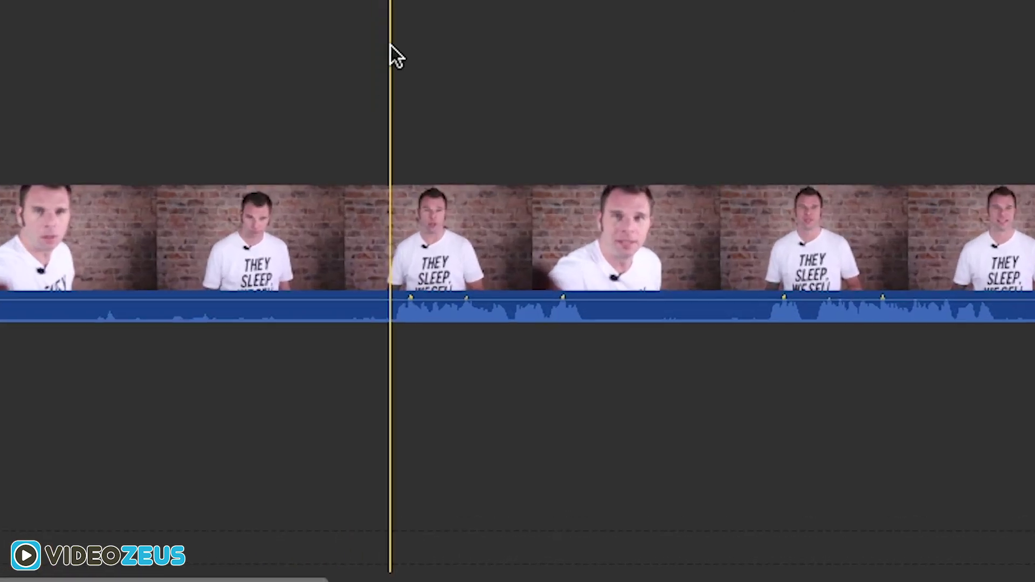
Step: Split the talking-head clip at the playhead and rejoin the pieces from the Modify menu
key("super+b")
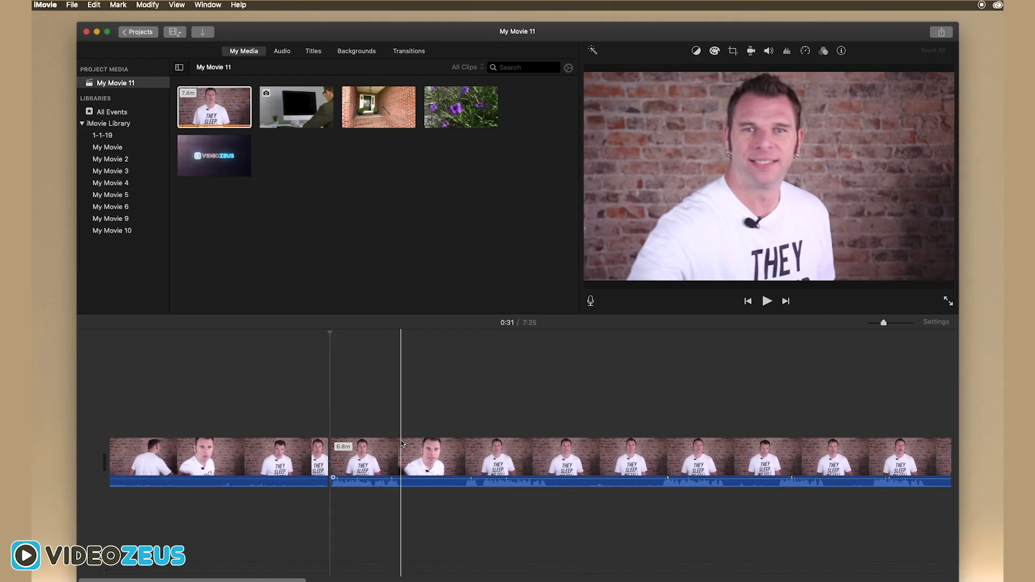
left_click(402, 443)
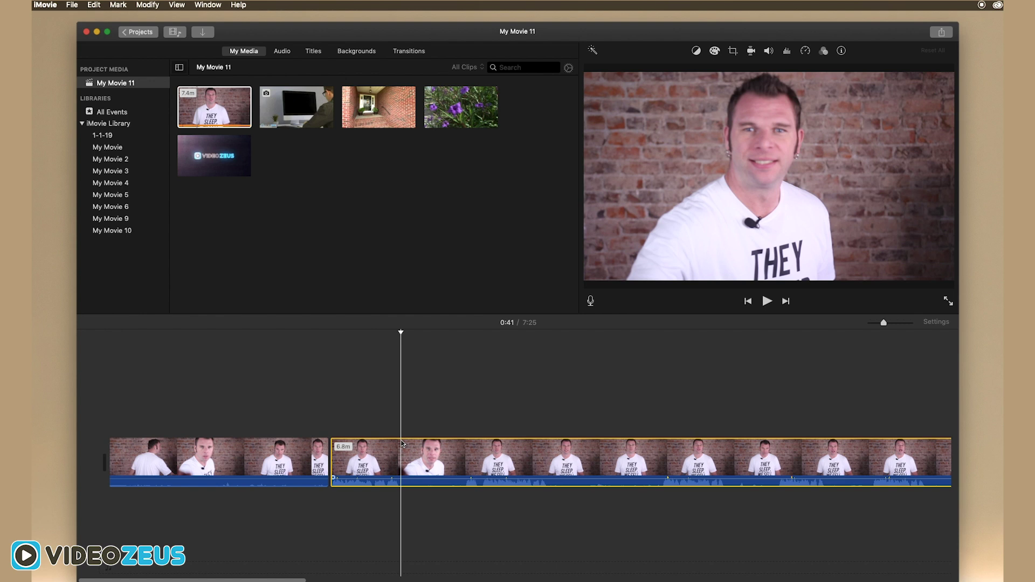
left_click(147, 5)
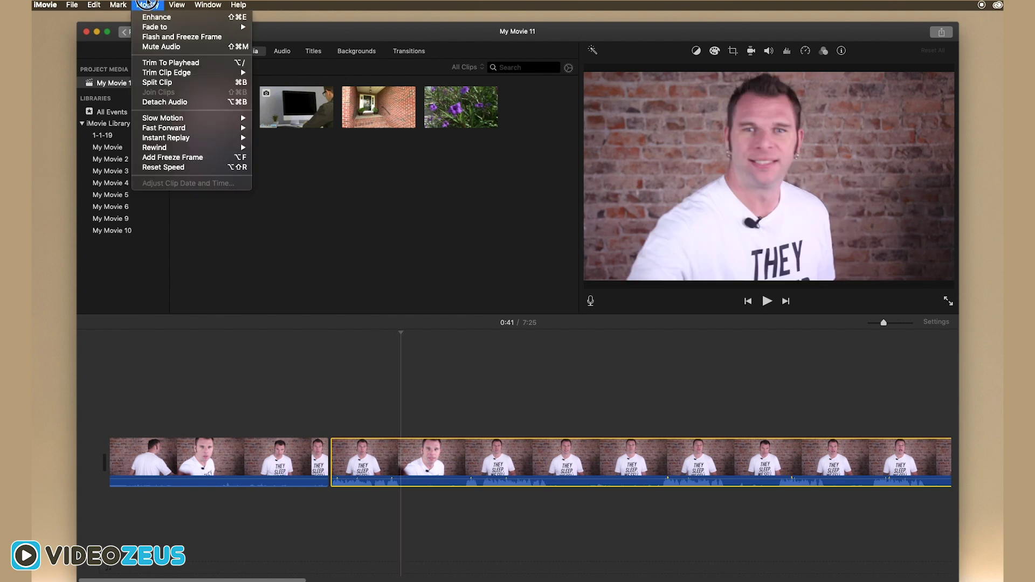
left_click(185, 86)
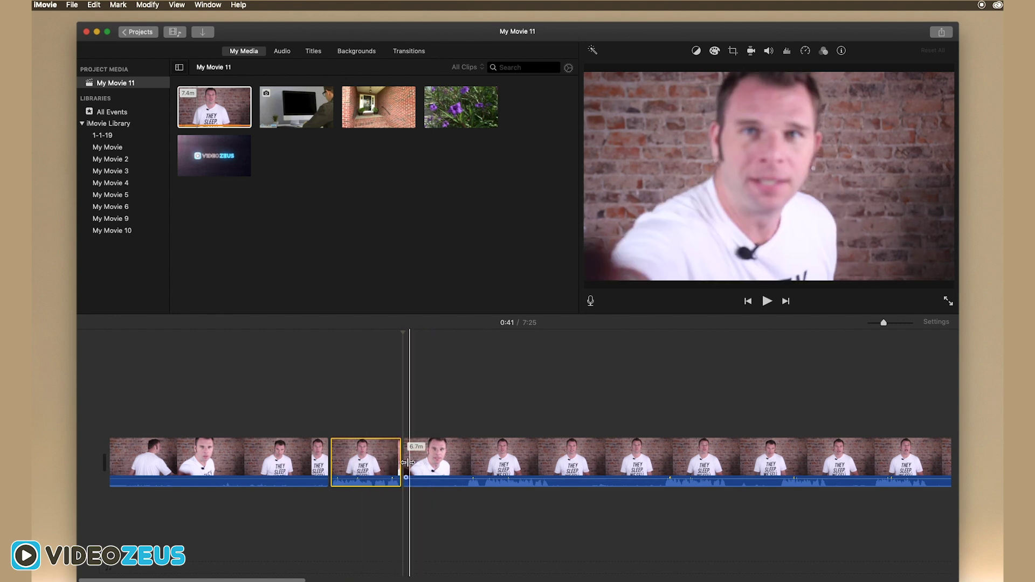
Step: Split the first clip twice more at the playhead, then undo both cuts
left_click(305, 466)
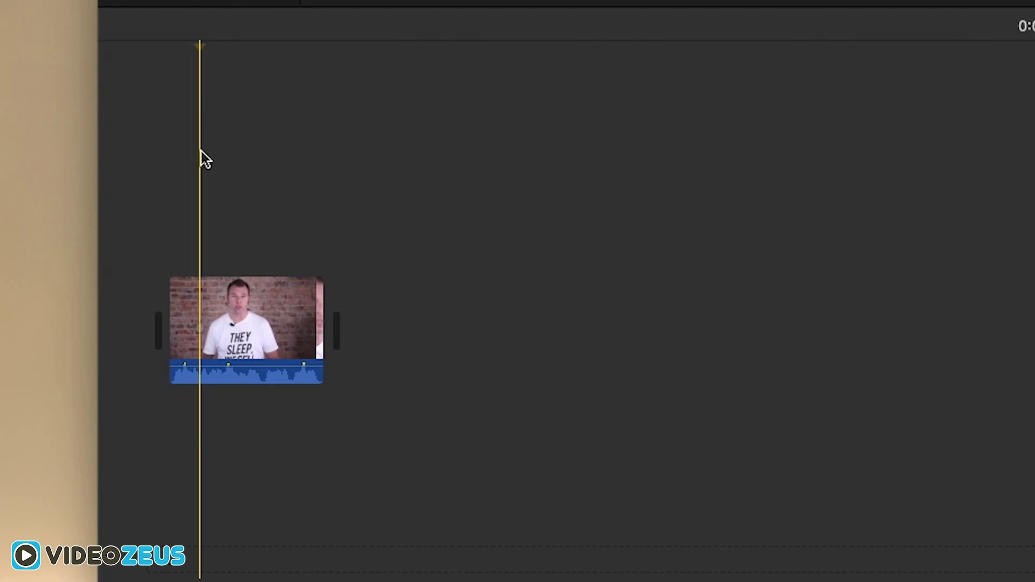
key("super+b")
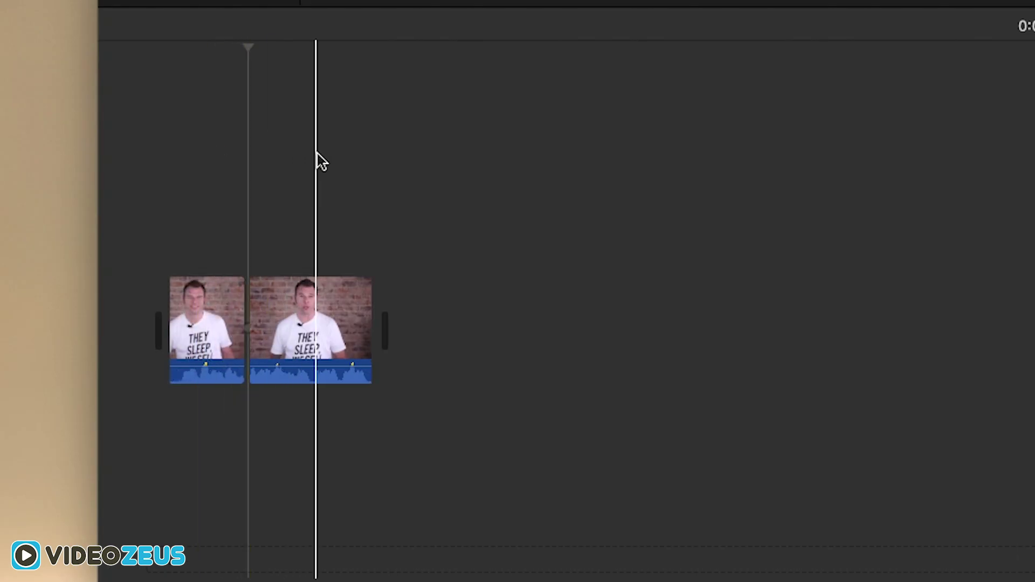
key("super+b")
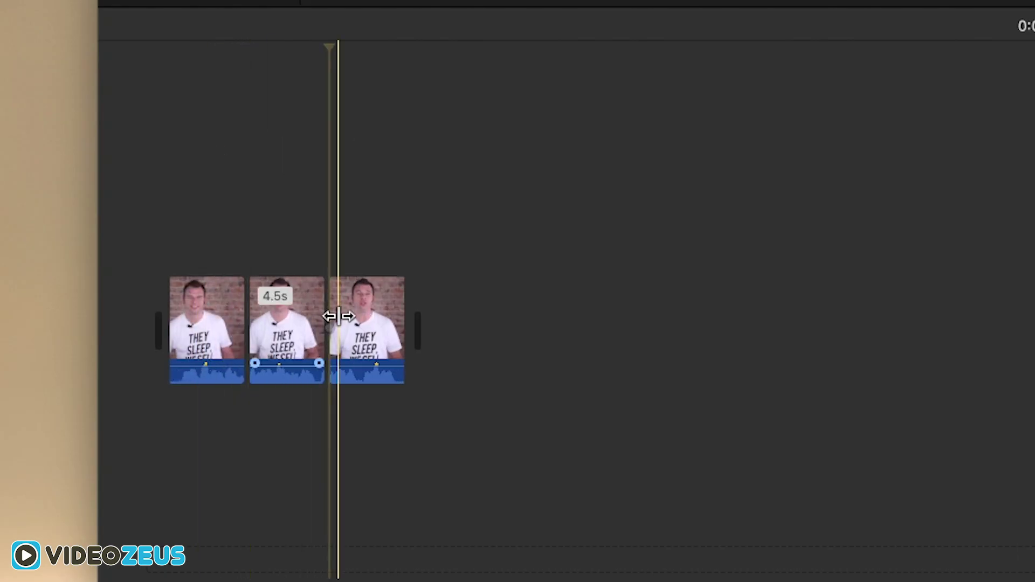
key("super+z")
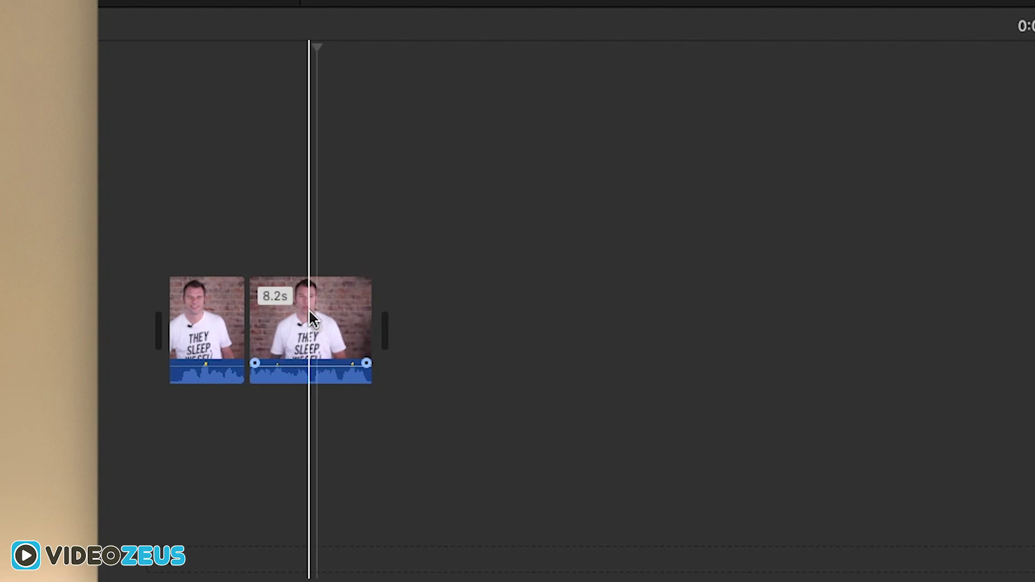
key("super+z")
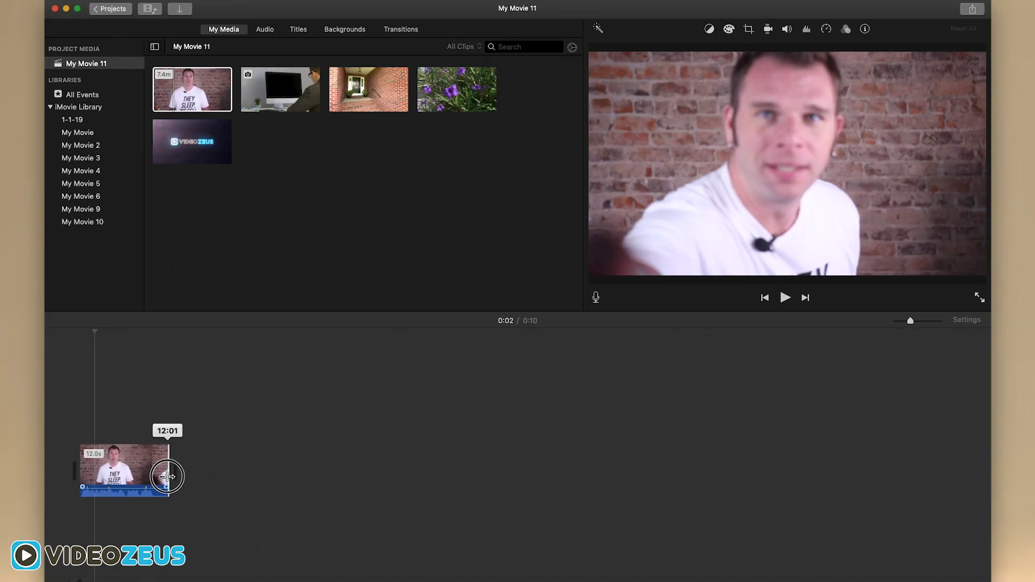
Step: Trim the talking-head clip's end to 11.4s, then extend it back to 12.3s
left_click_drag(167, 477, 170, 473)
left_click(139, 469)
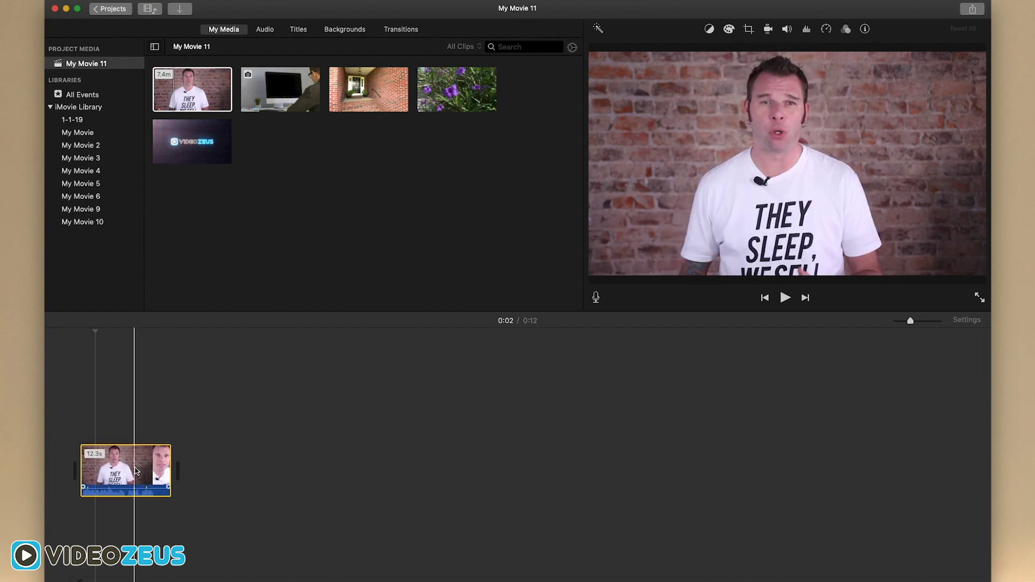
left_click(120, 410)
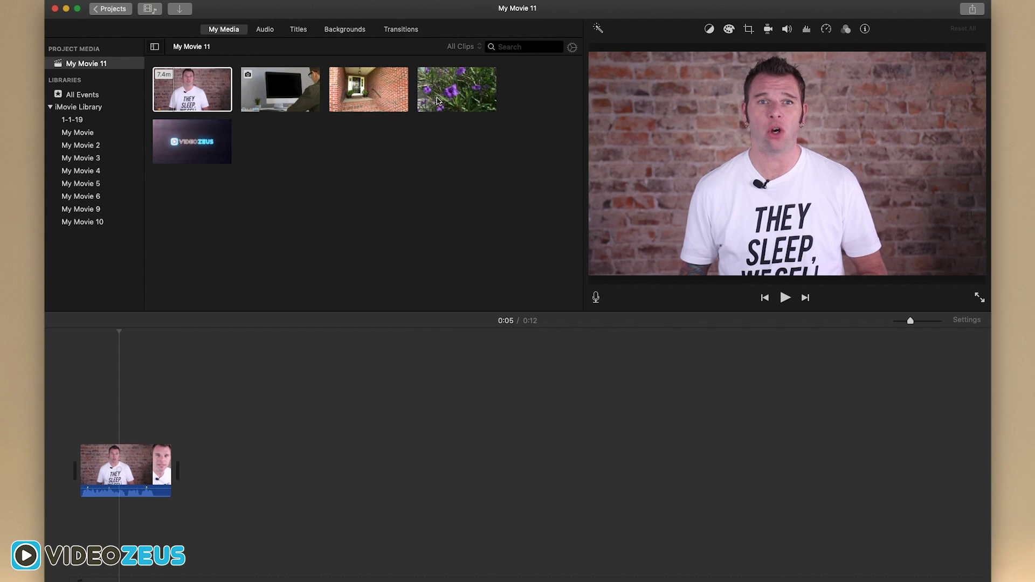
Step: Add the brick porch clip, then insert the 9.0s VideoZeus logo clip before it
left_click_drag(369, 103, 194, 463)
left_click_drag(219, 153, 185, 464)
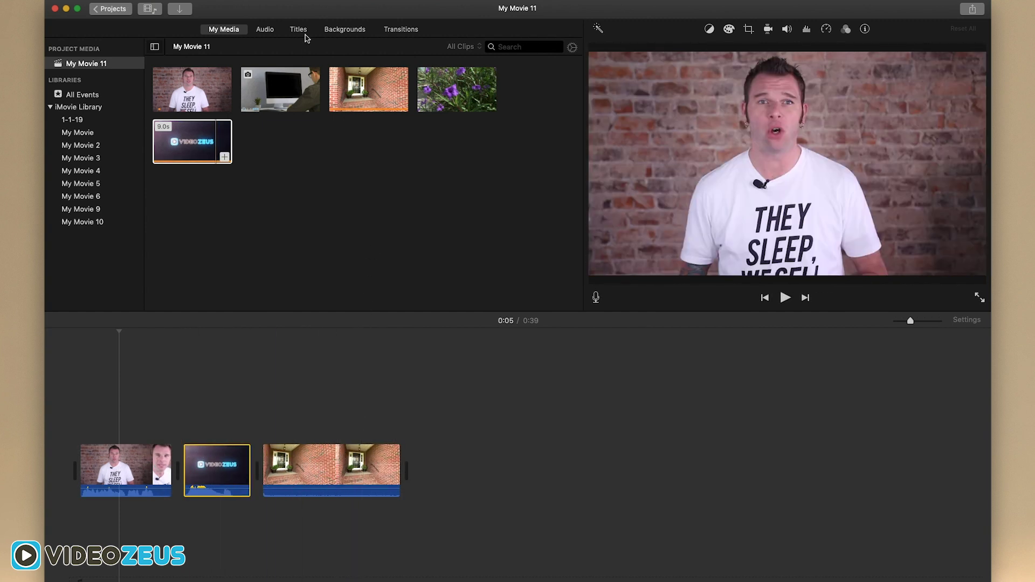
left_click(353, 372)
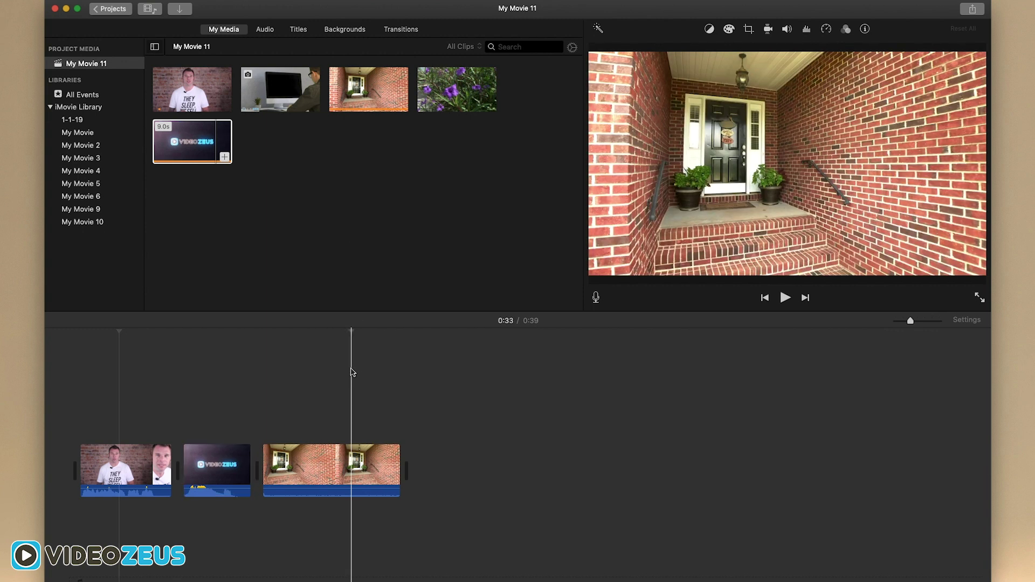
Step: Place the iTunes song Courageous under the porch clip, nudged slightly earlier
left_click(272, 32)
scroll(226, 164, "down", 10)
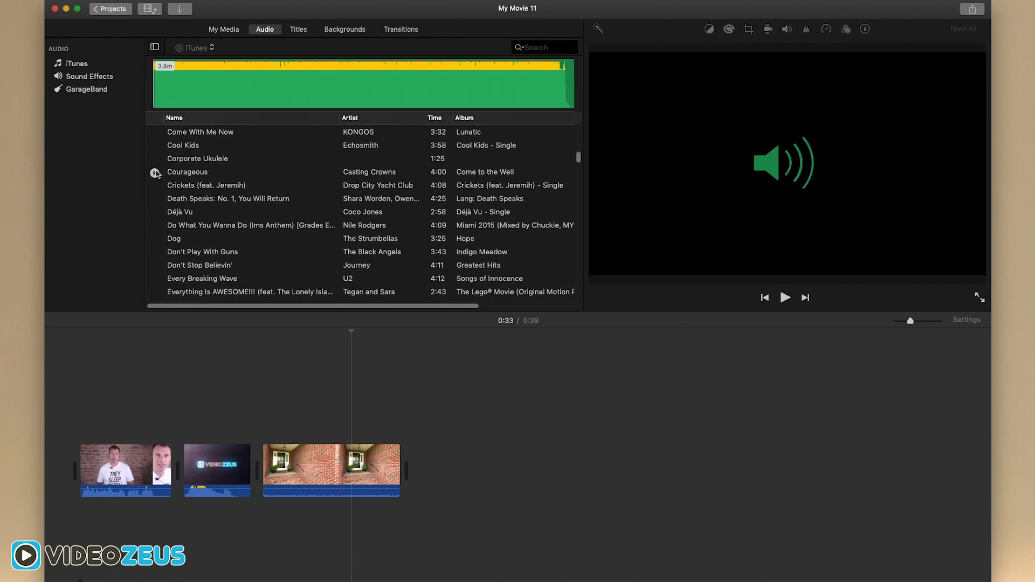
left_click_drag(180, 174, 310, 517)
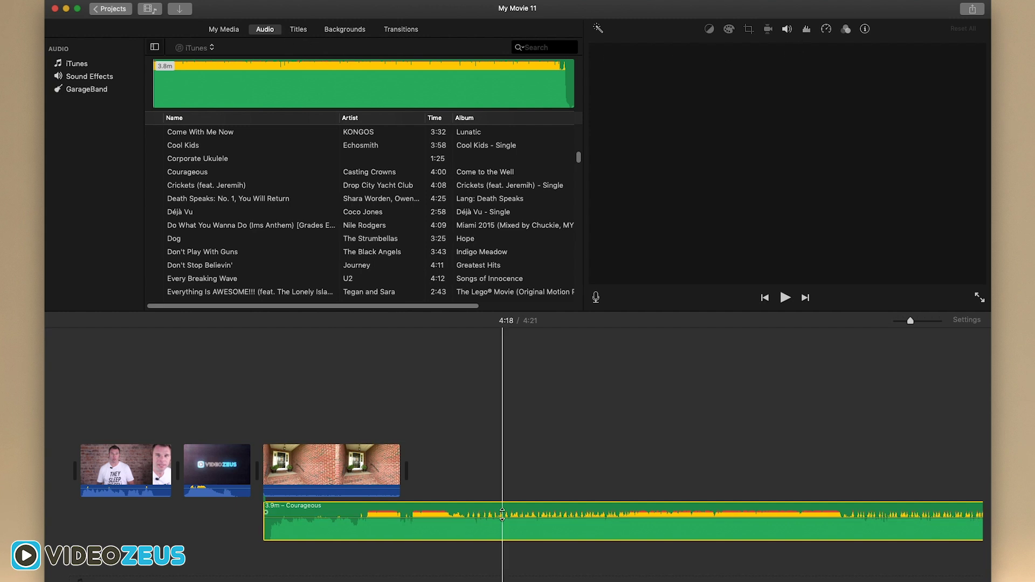
left_click_drag(533, 515, 529, 515)
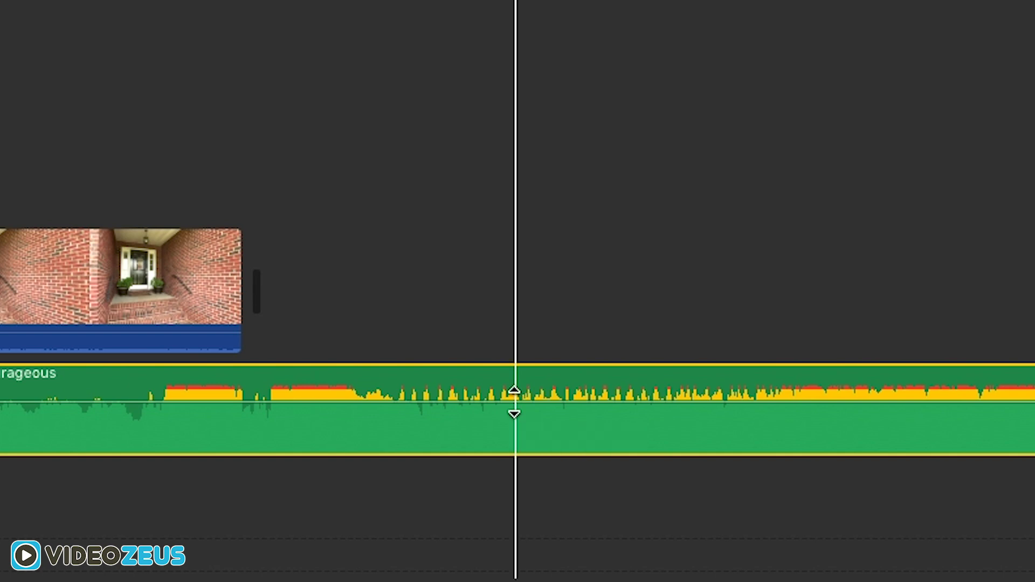
Step: Set the Courageous music clip's volume to 60%, then bring up the Titles browser
left_click_drag(378, 396, 219, 411)
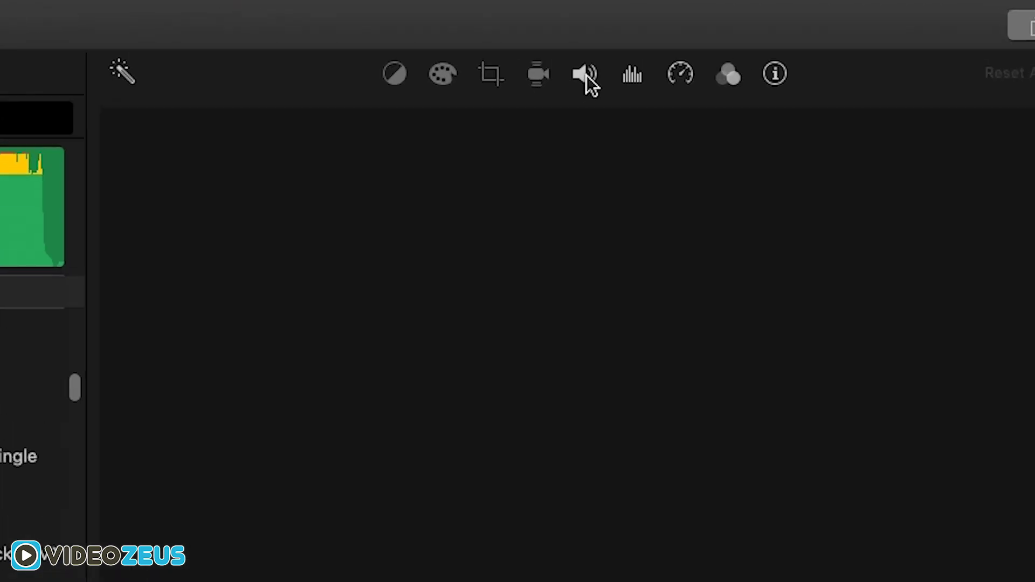
left_click(787, 29)
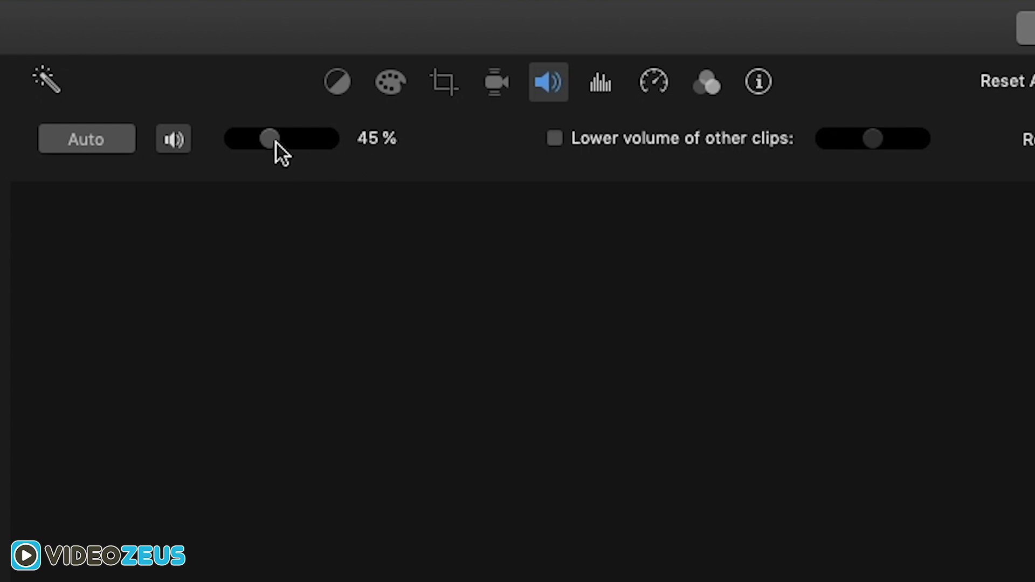
mouse_move(276, 142)
left_mouse_down()
mouse_move(305, 145)
mouse_move(285, 151)
left_mouse_up()
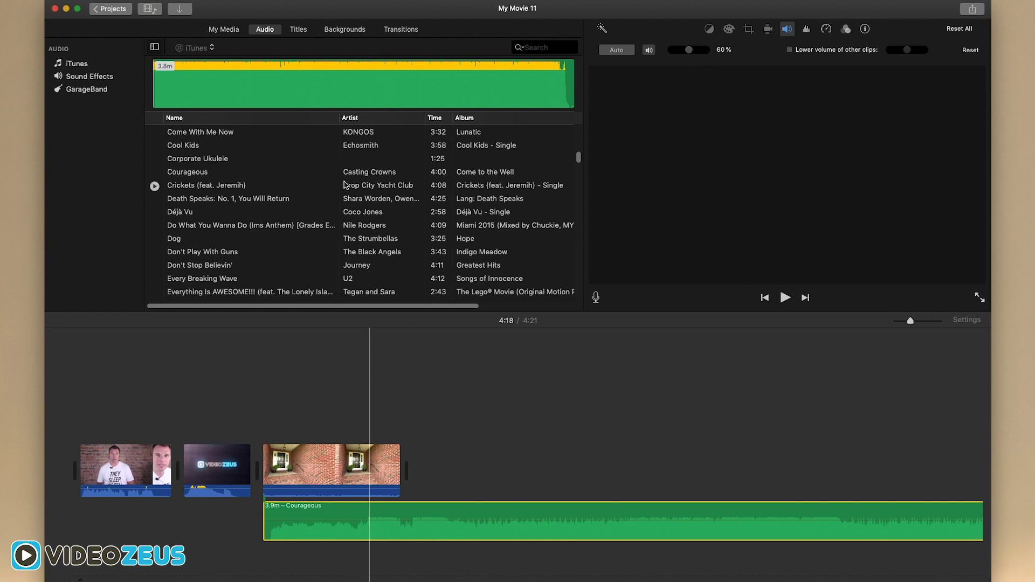
left_click(299, 30)
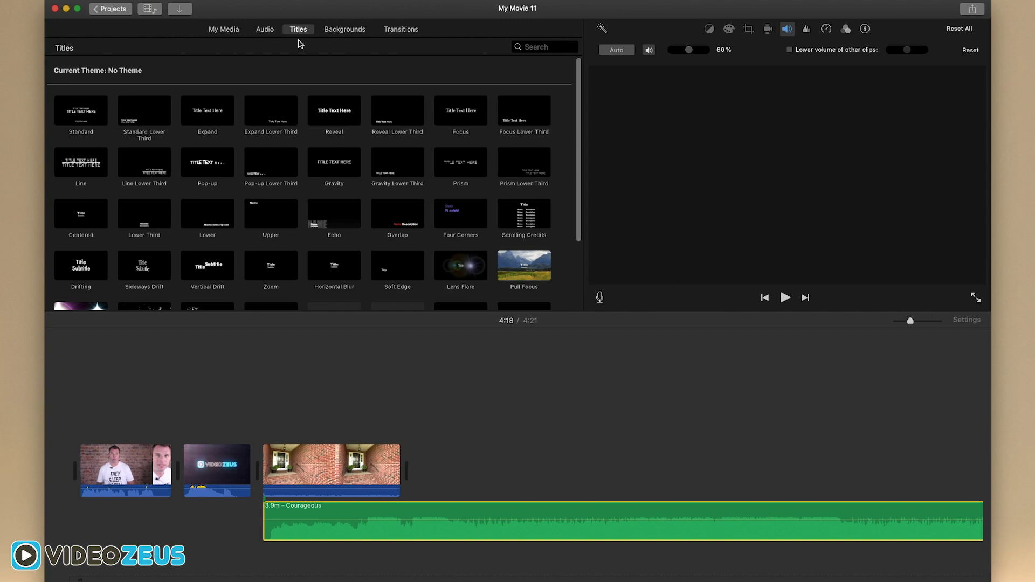
Step: Add a Standard Lower Third title over the talking-head clip with the presenter's name
left_click_drag(141, 111, 97, 438)
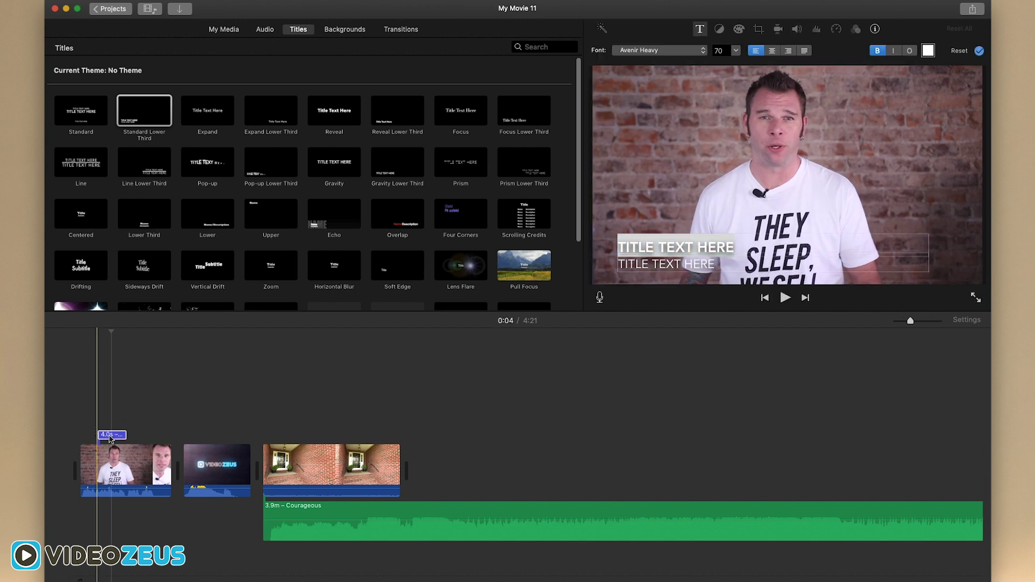
left_click(114, 416)
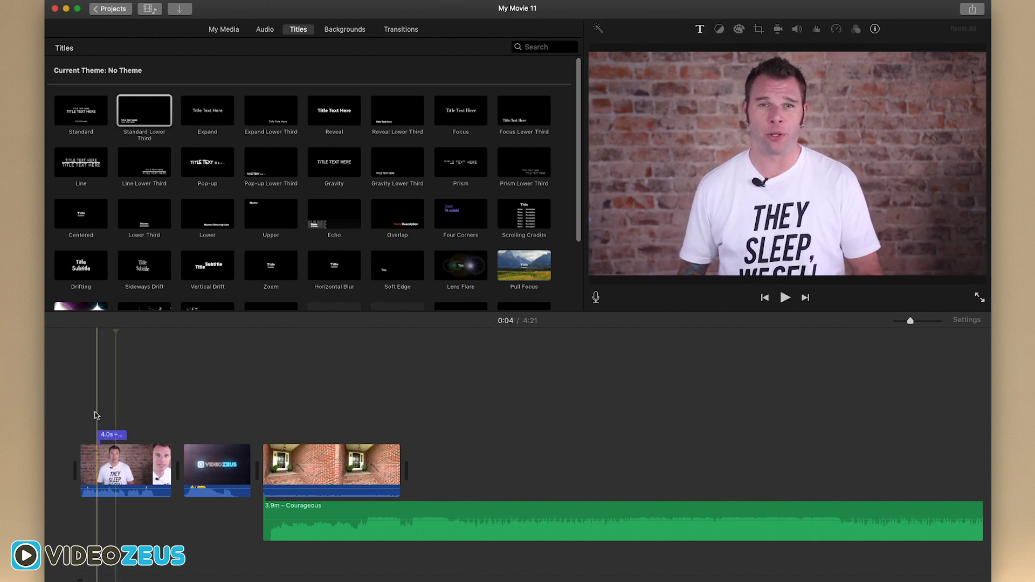
left_click(113, 437)
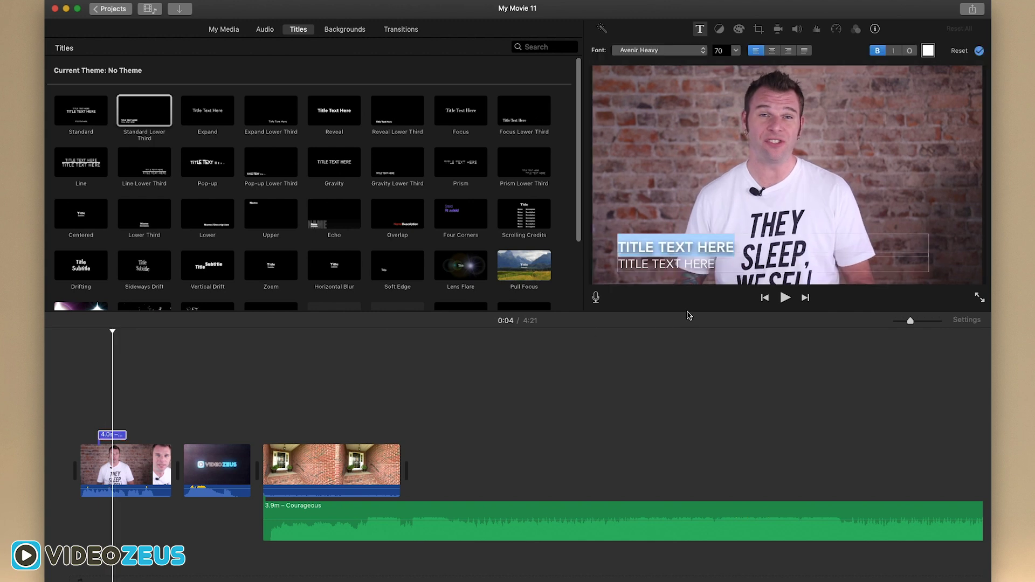
type("BRIAN WHITE")
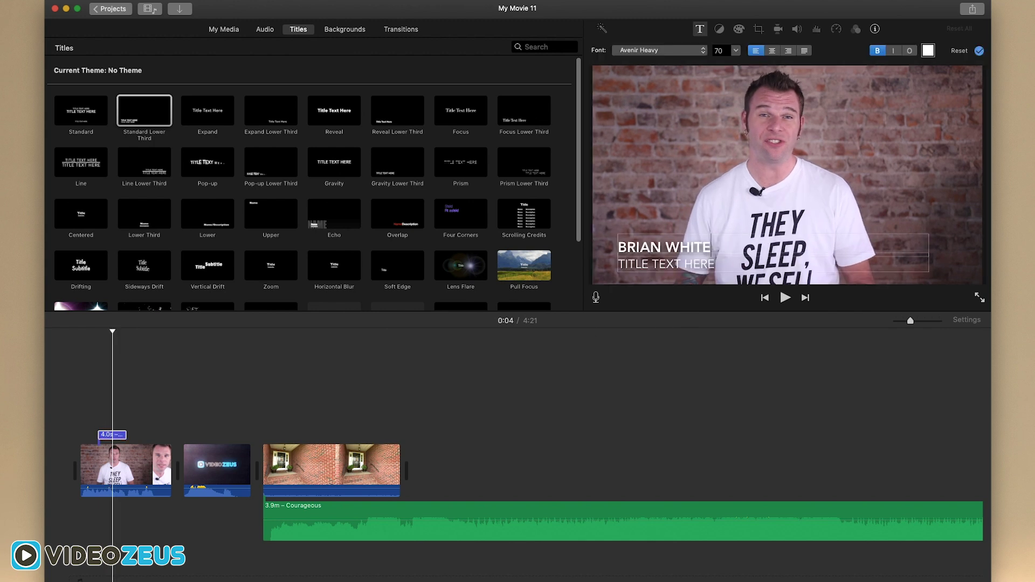
key("super+a")
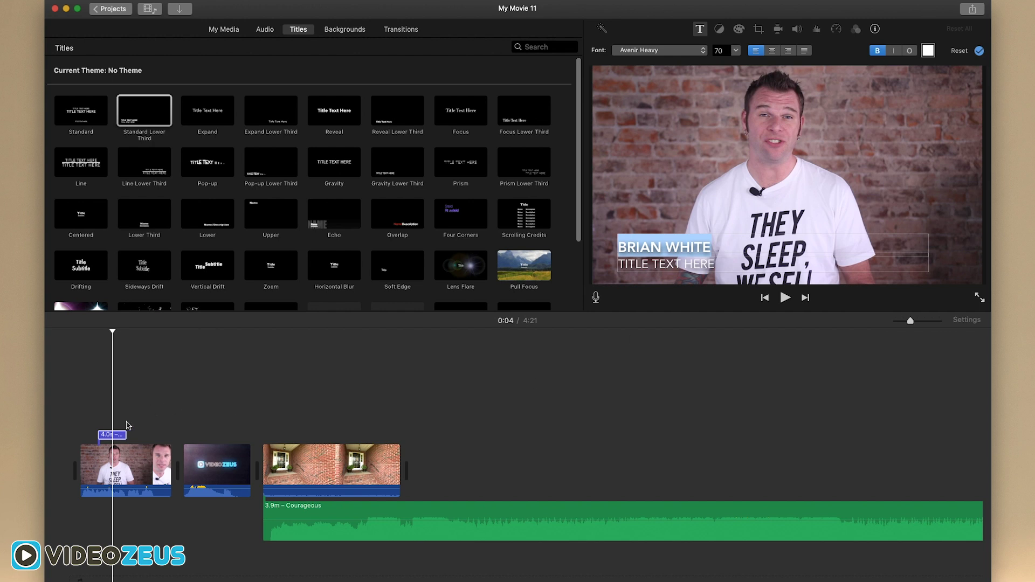
left_click(700, 51)
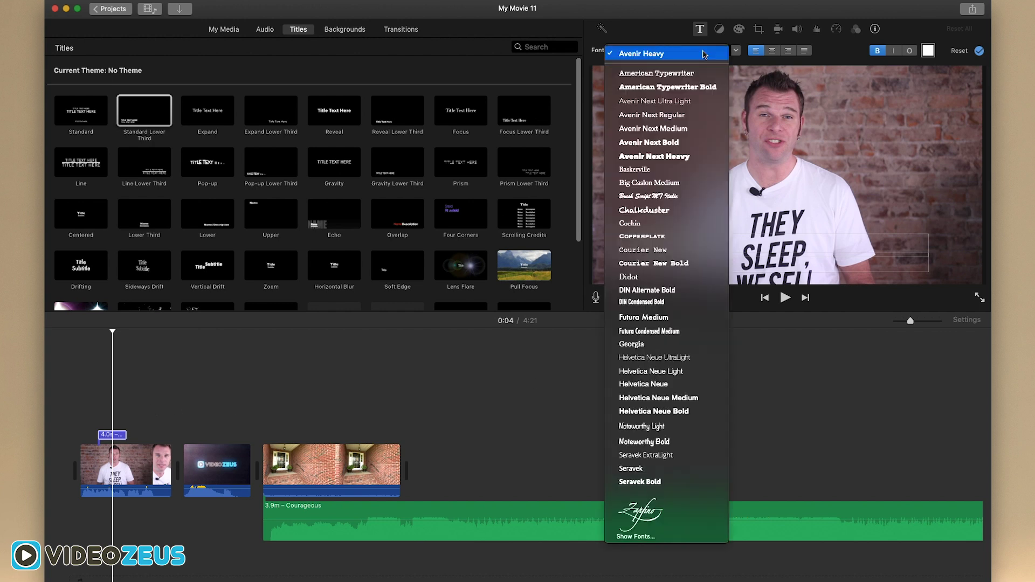
left_click(908, 51)
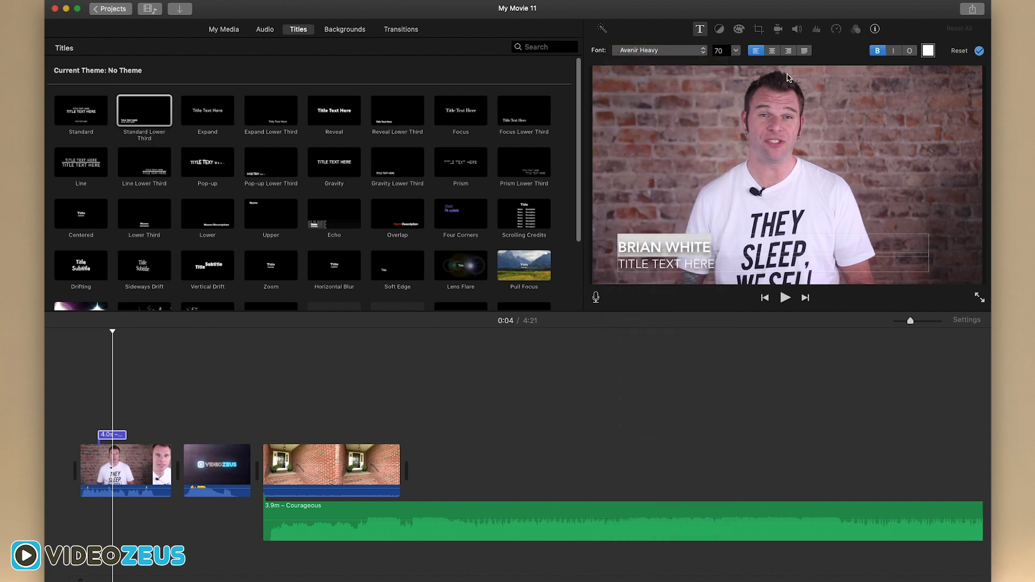
left_click(125, 401)
Step: Add a Focus title reading 'my video' at the start of the movie
left_click_drag(461, 112, 79, 457)
type("my")
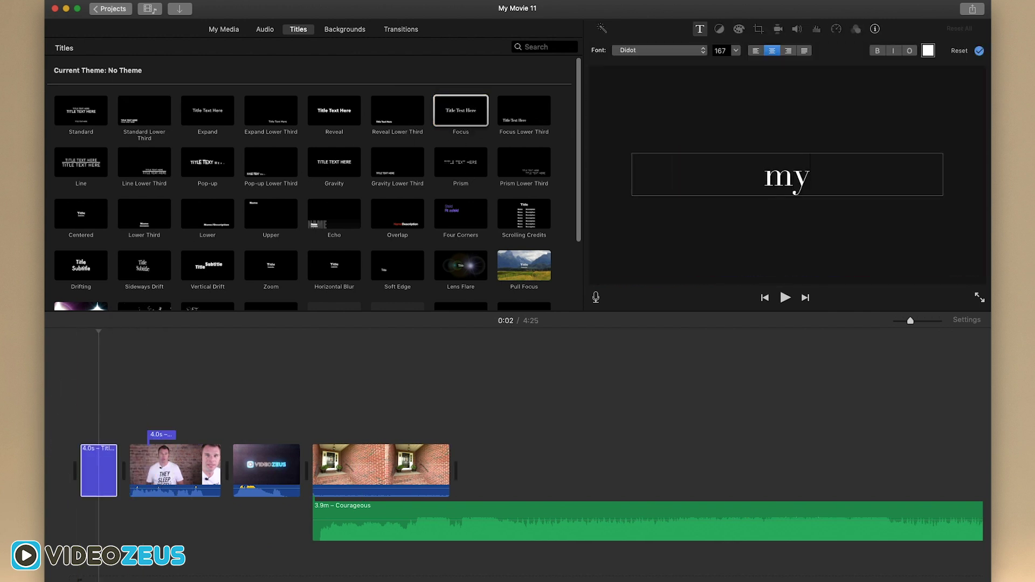
type(" video")
key("super+a")
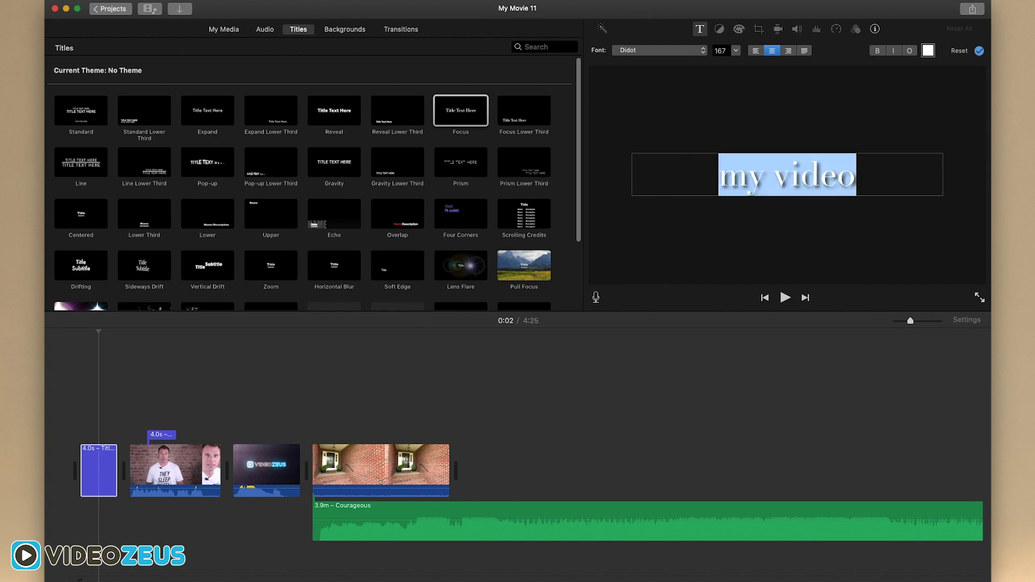
Step: Place the Organic background at the movie's start with the opening title attached above it
left_click(346, 33)
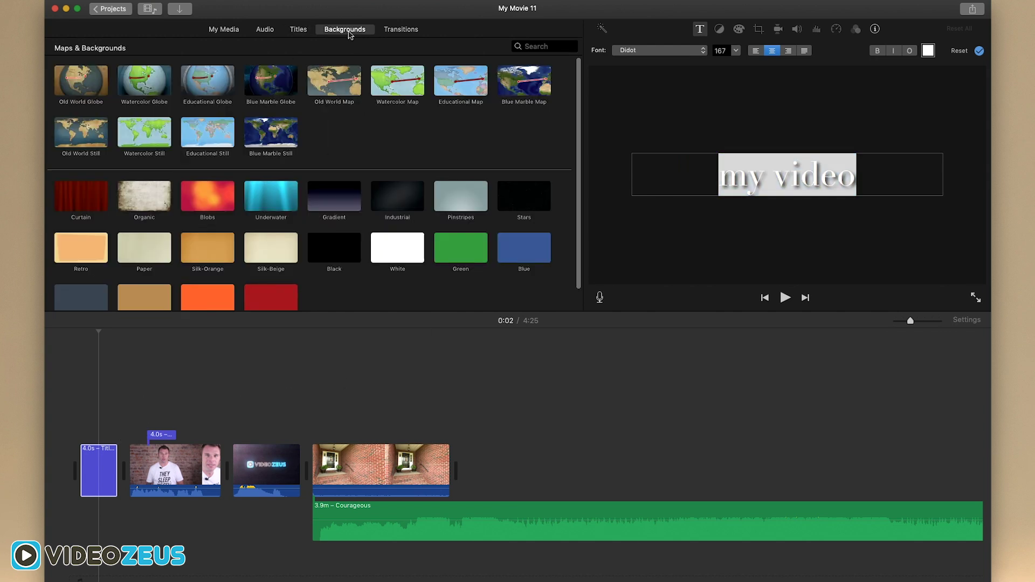
scroll(306, 136, "down", 2)
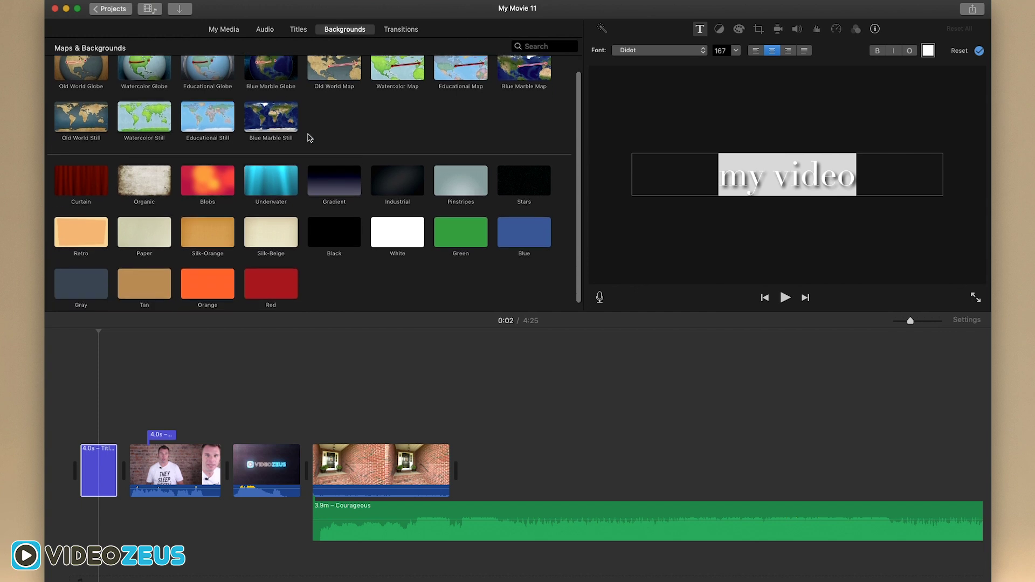
left_click_drag(131, 178, 110, 455)
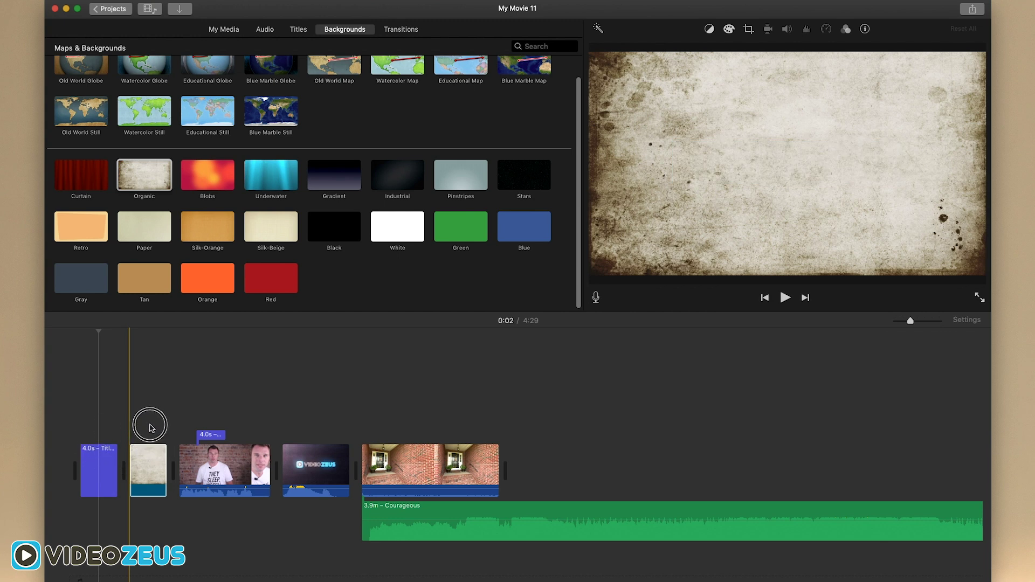
left_click_drag(100, 466, 106, 435)
left_click(98, 394)
left_click(175, 397)
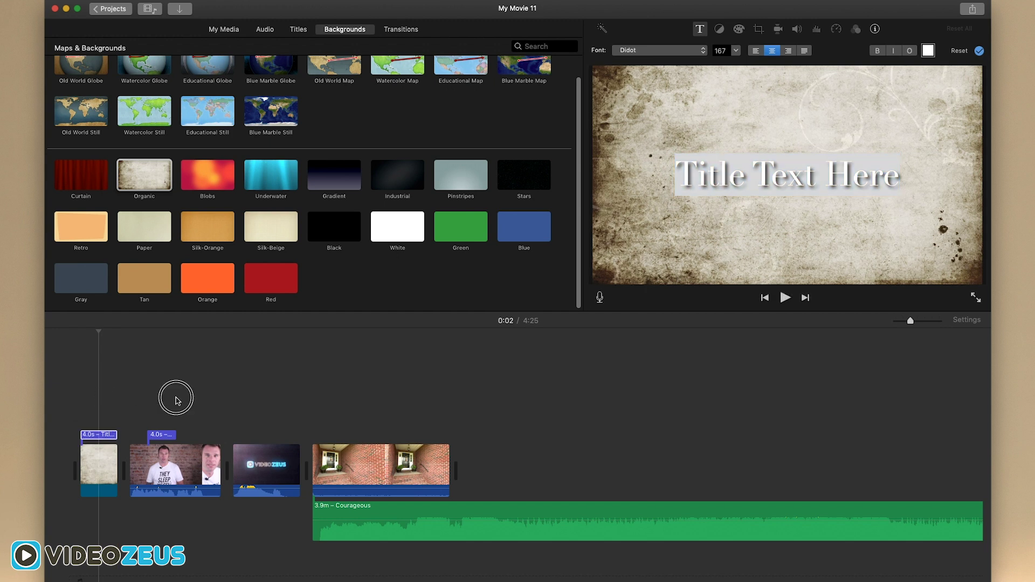
left_click(106, 401)
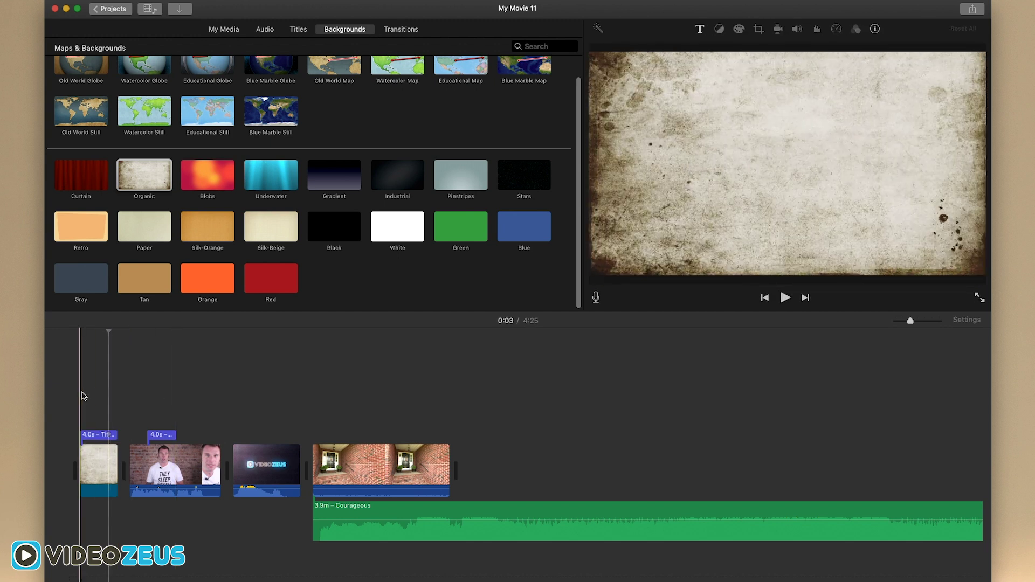
Step: Change the title's 'Title Text Here' lettering colour to blue
left_click(102, 434)
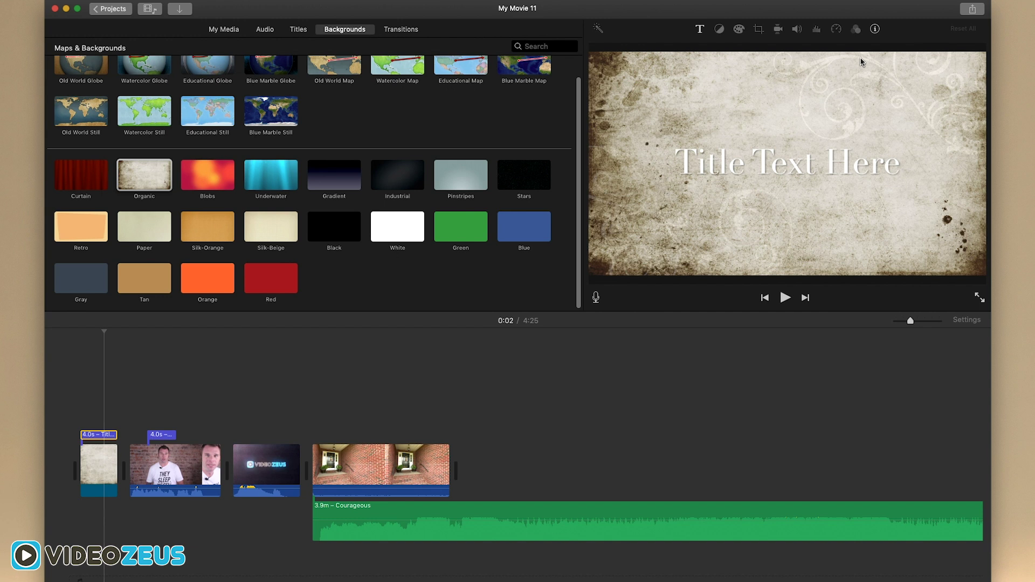
left_click(701, 30)
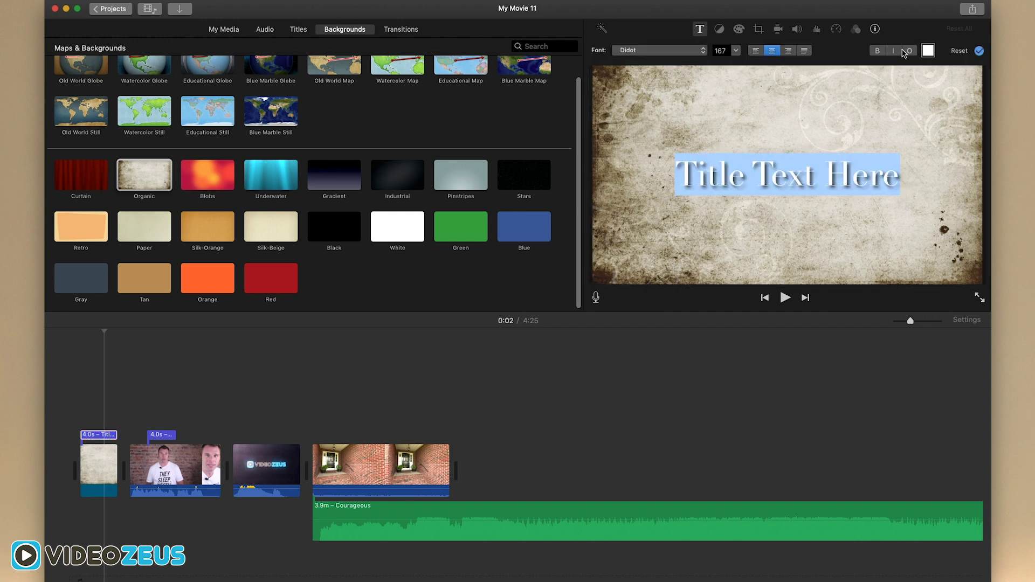
left_click(924, 51)
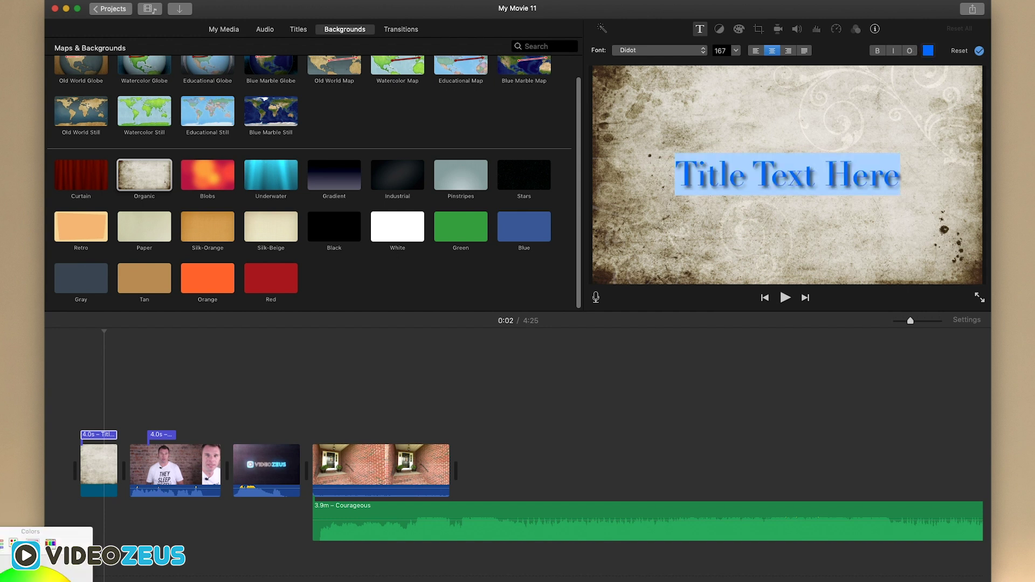
left_click(102, 564)
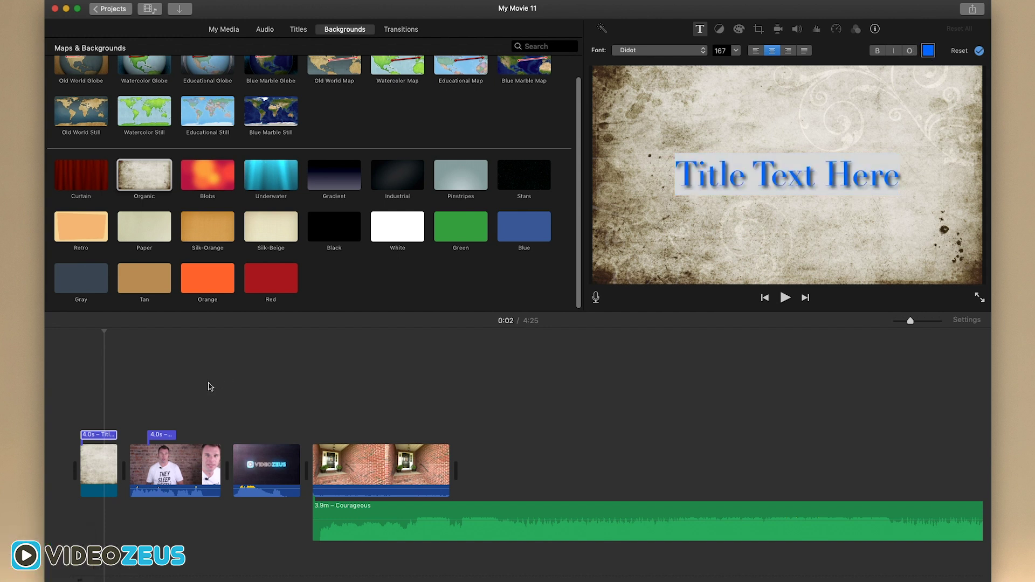
left_click(171, 396)
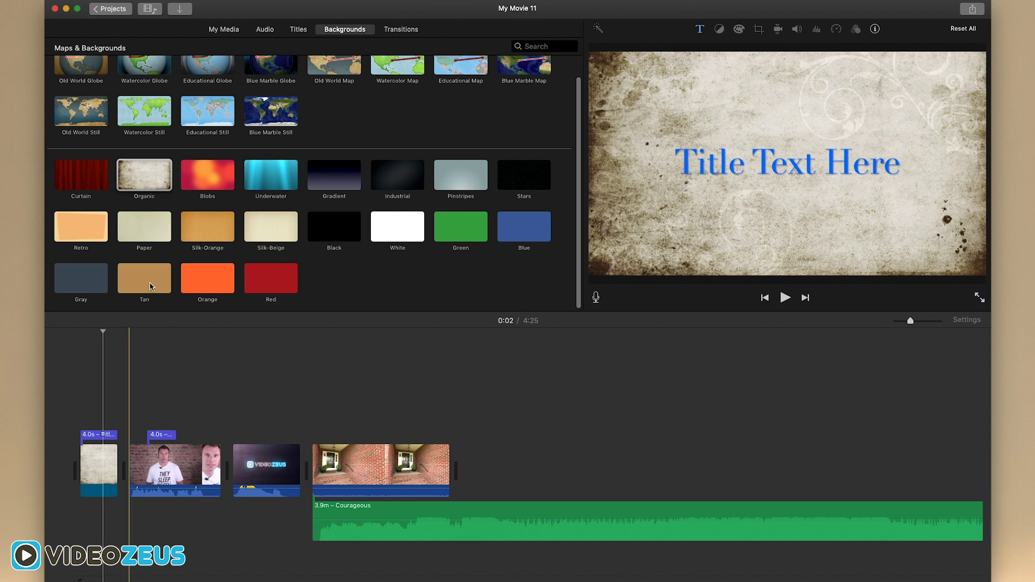
Step: Place a Cross Blur transition between the VideoZeus logo and brick porch clips, keeping 1.0 s
left_click(401, 29)
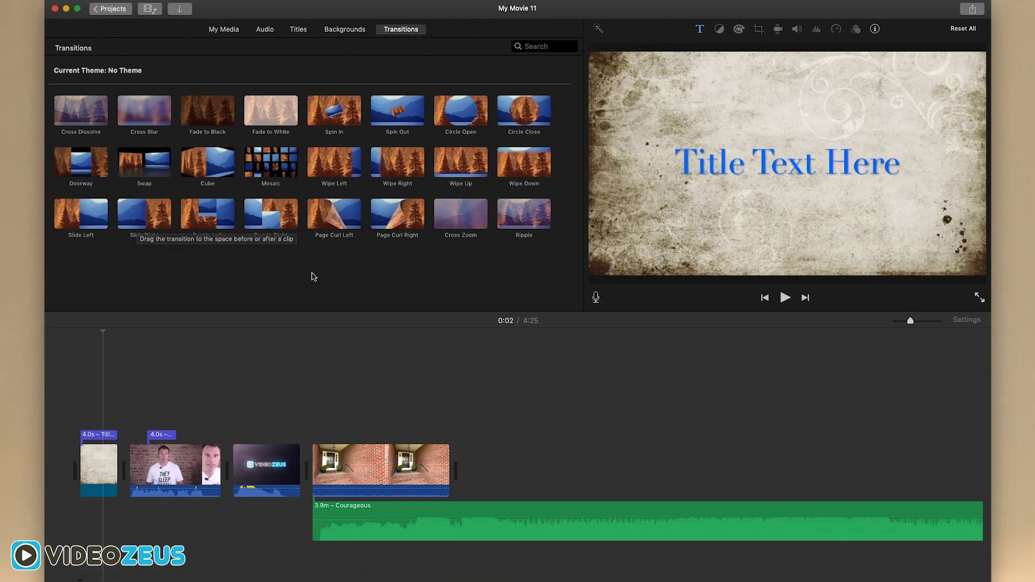
left_click(423, 265)
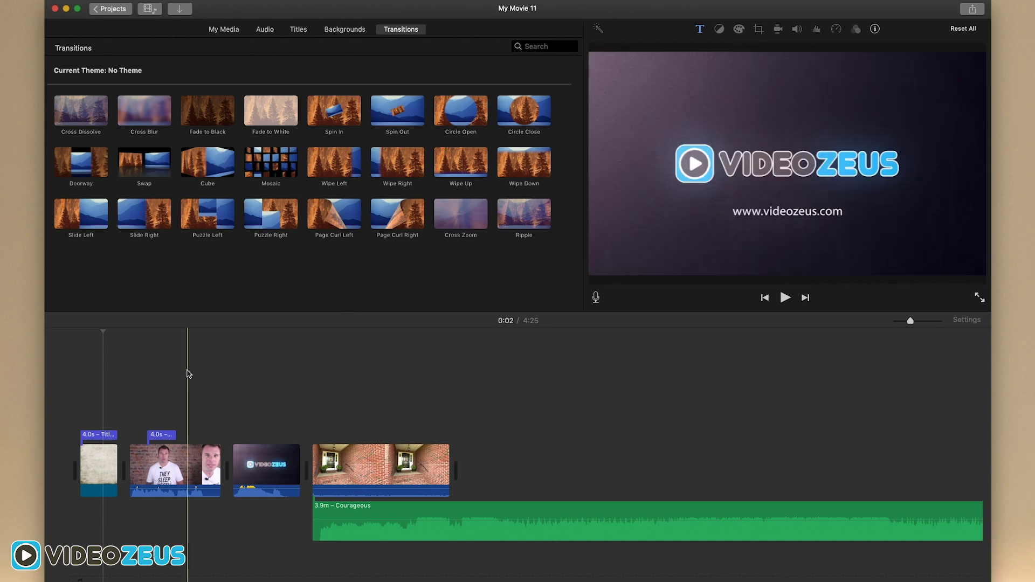
left_click_drag(144, 111, 291, 470)
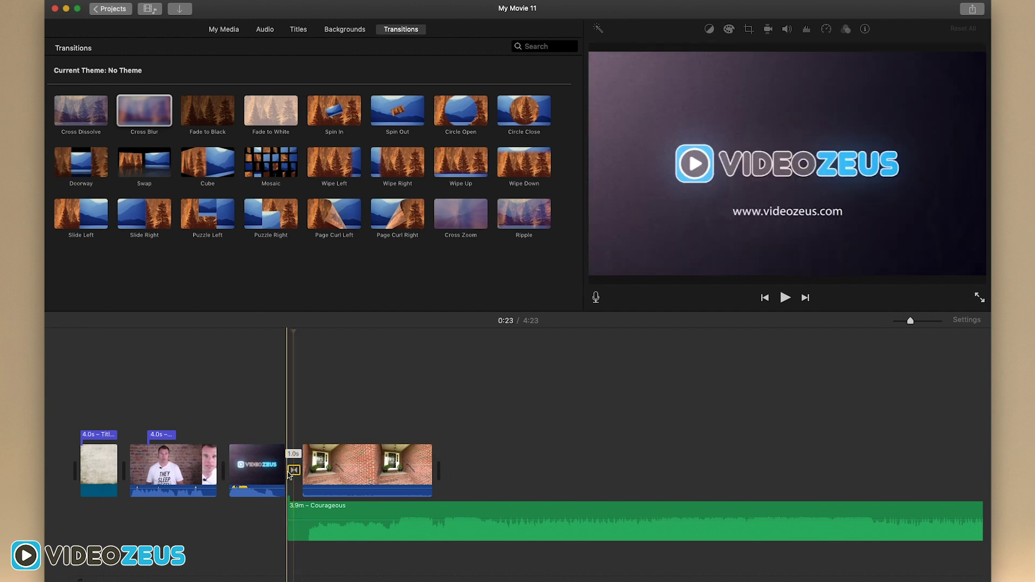
double_click(294, 471)
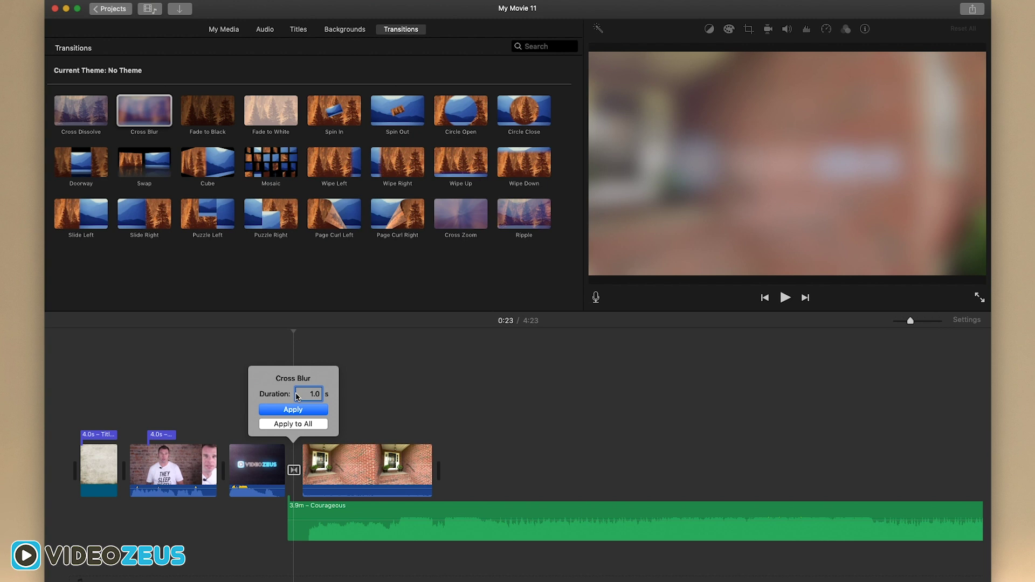
left_click(300, 410)
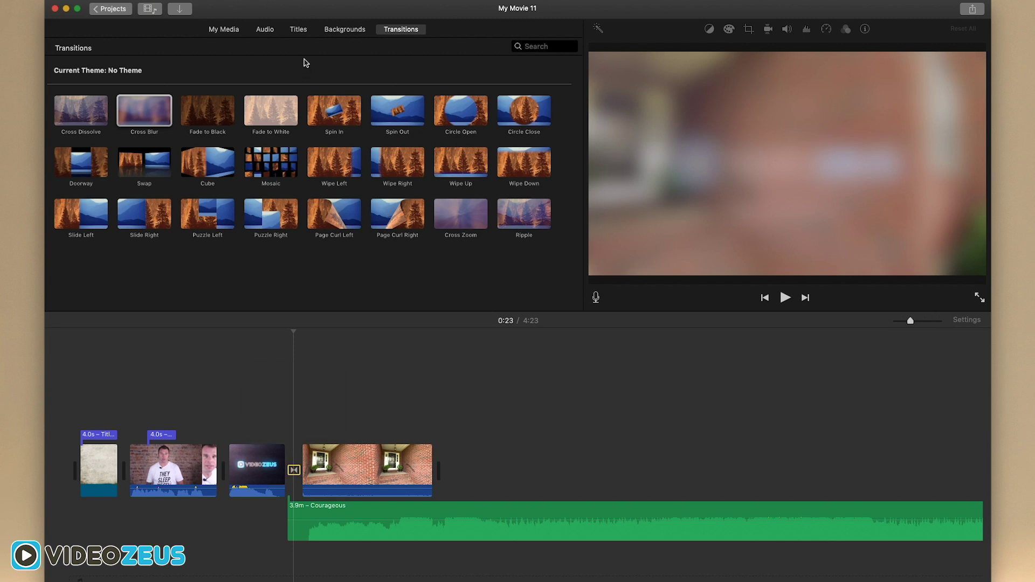
left_click(224, 29)
left_click_drag(331, 92, 416, 426)
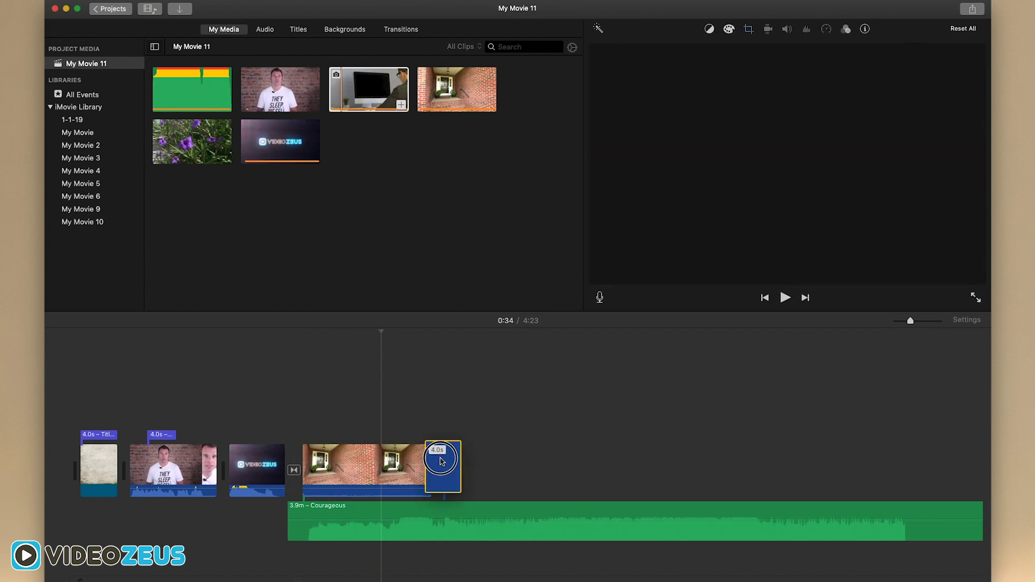
Step: Append the computer desk clip to the timeline's end and switch its crop style to Fit
left_click_drag(441, 461, 451, 468)
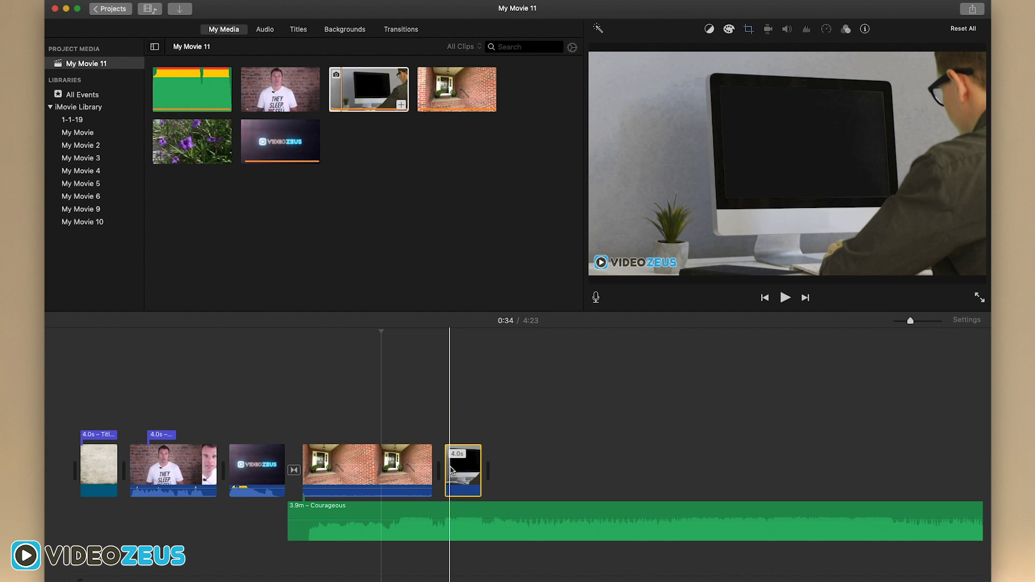
key("space")
key("space")
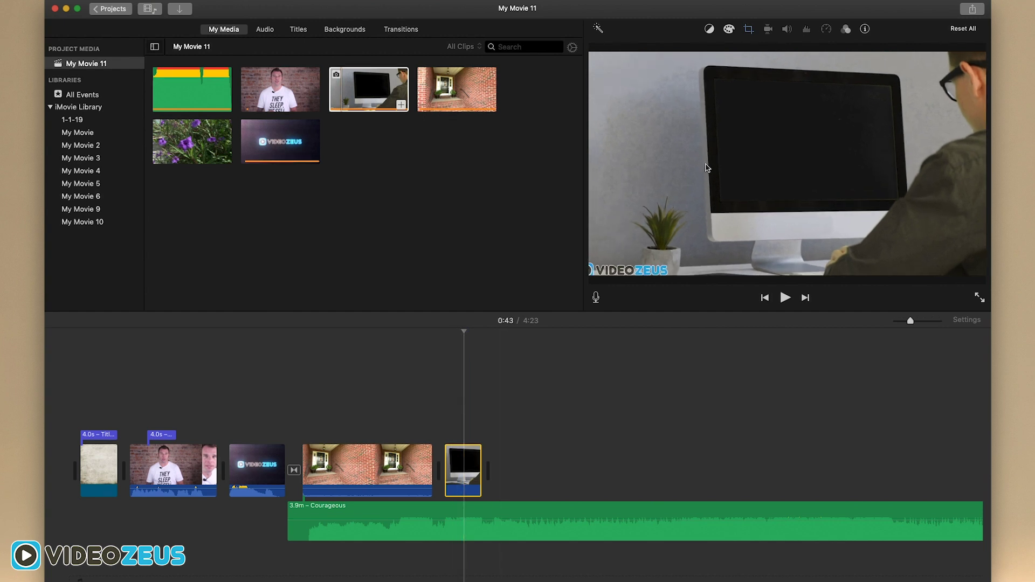
left_click(748, 30)
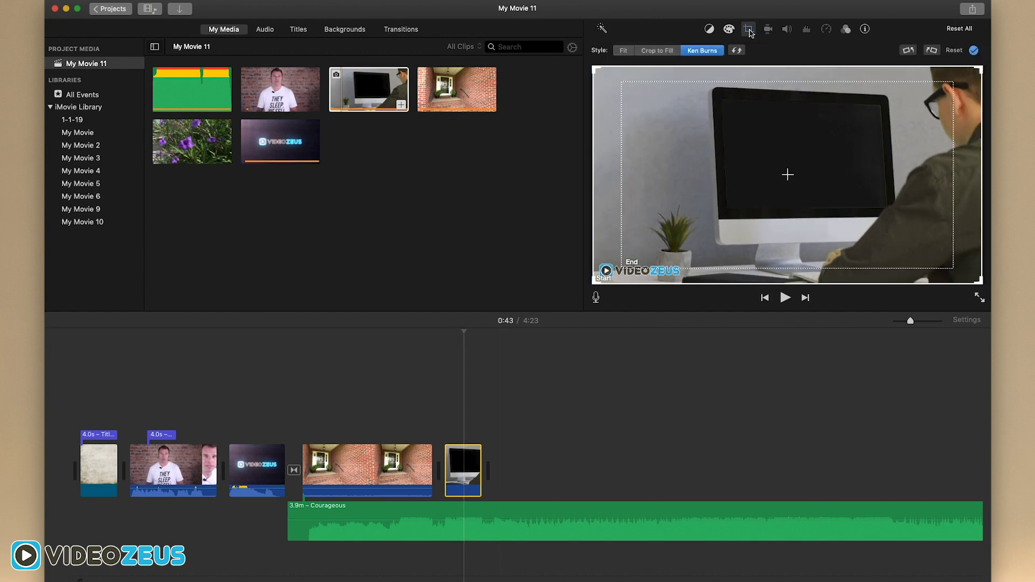
left_click(623, 51)
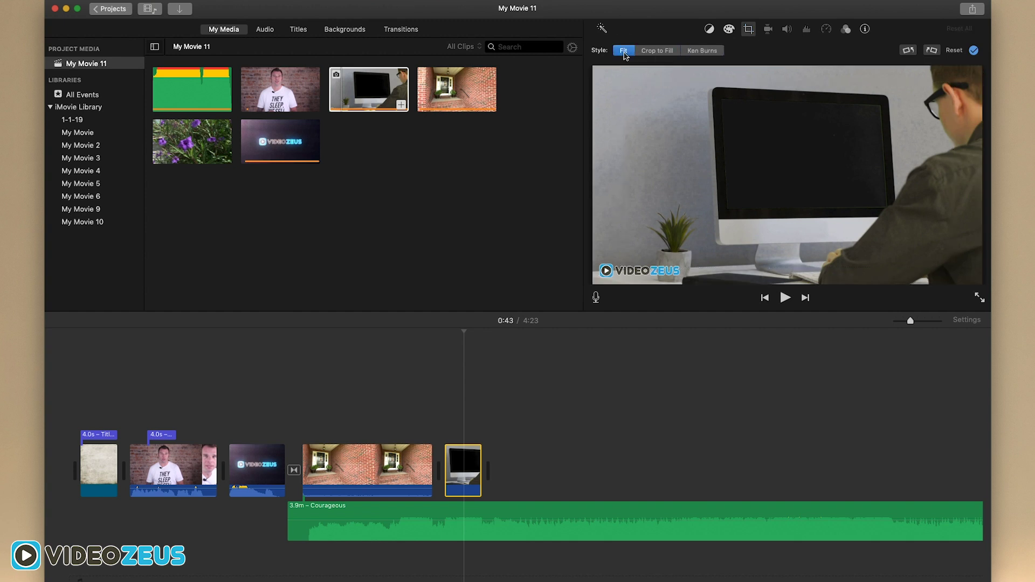
left_click(464, 347)
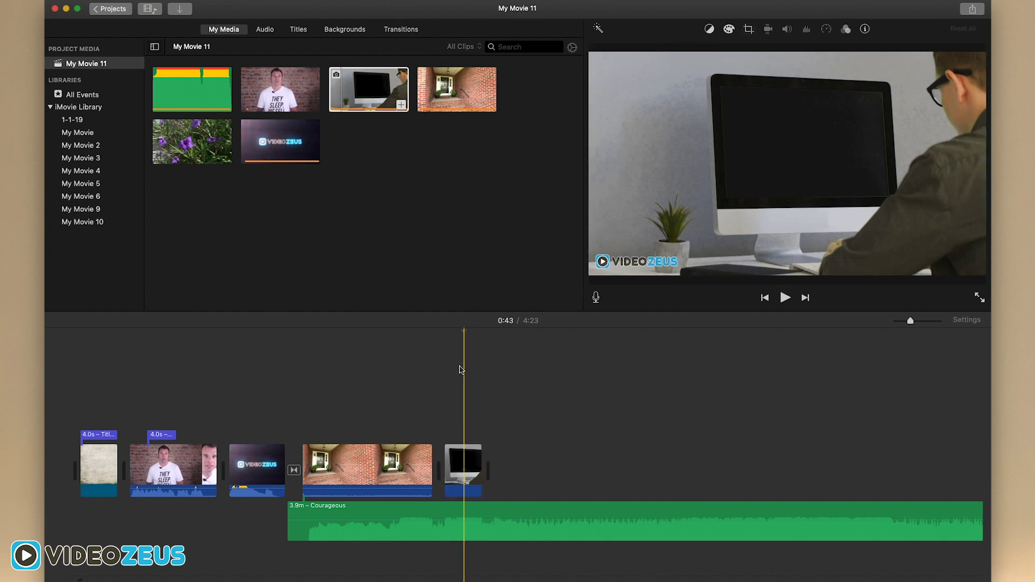
Step: Record a 2.6 s voiceover starting from the 0:23 playhead position
left_click(293, 347)
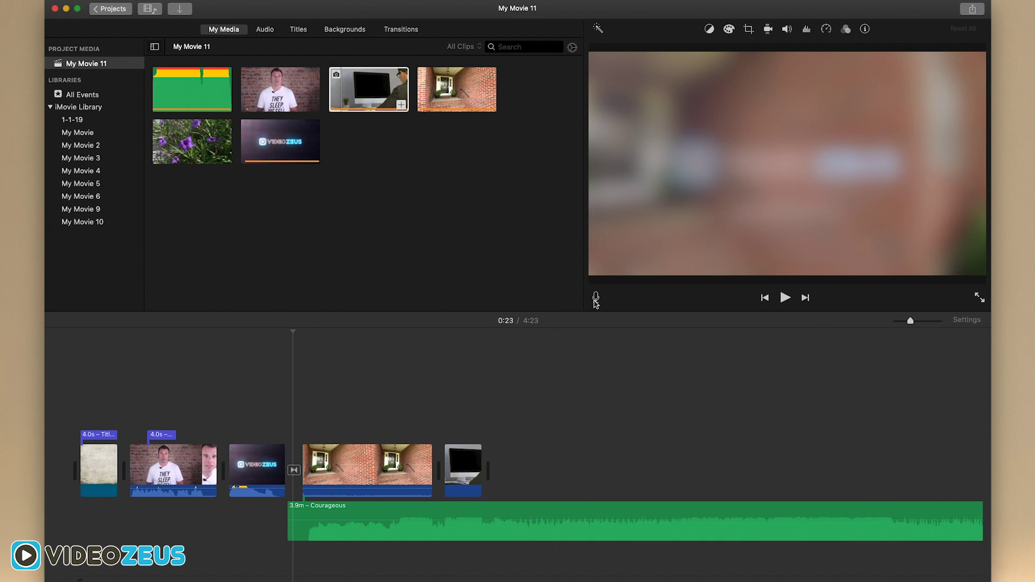
left_click(596, 301)
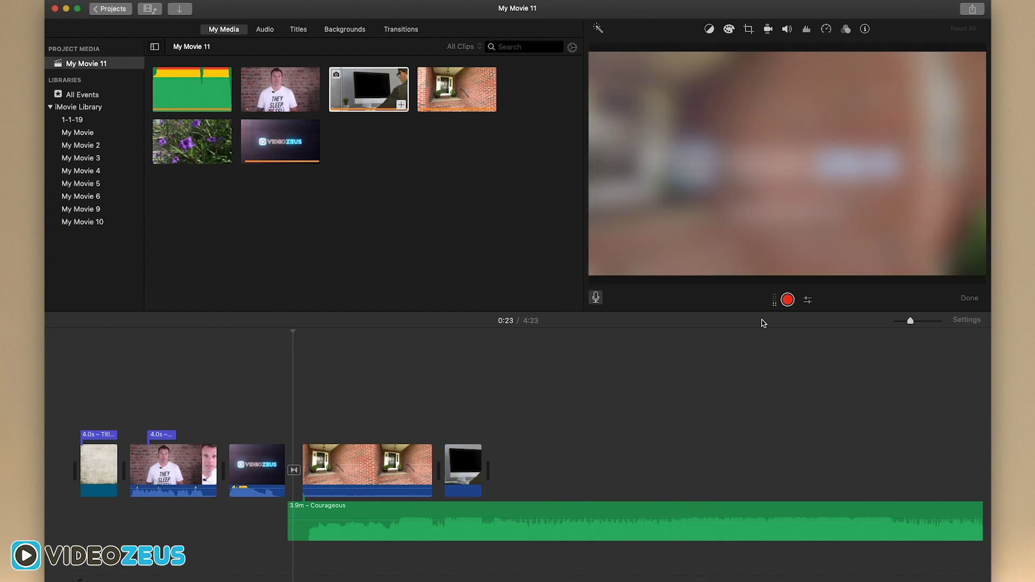
left_click(809, 305)
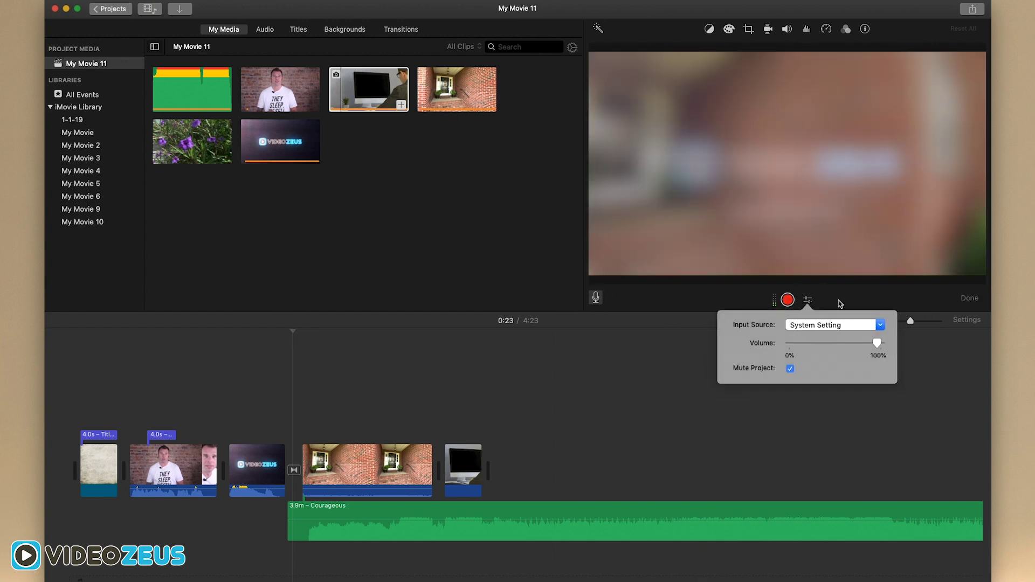
left_click(840, 304)
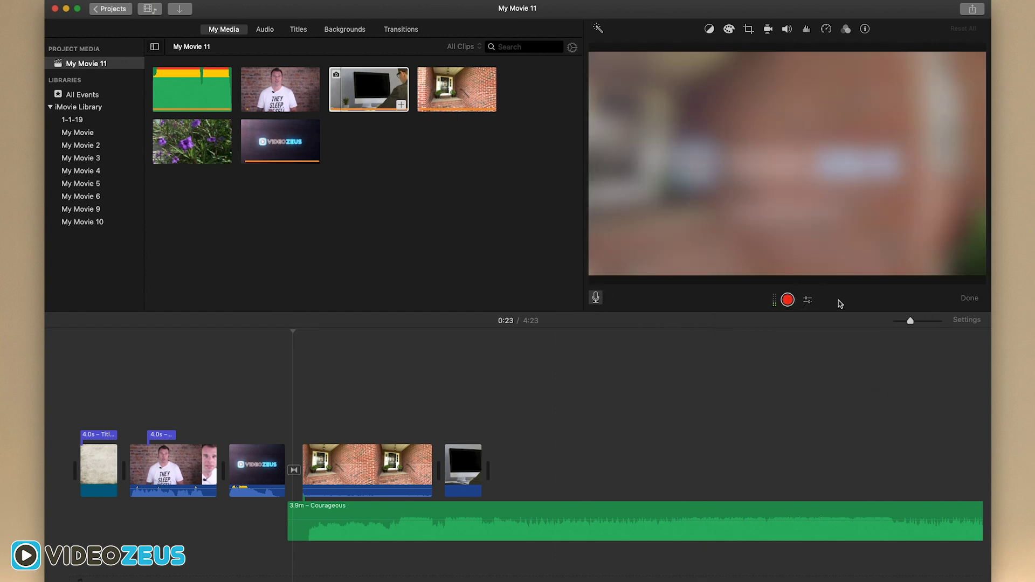
left_click(787, 300)
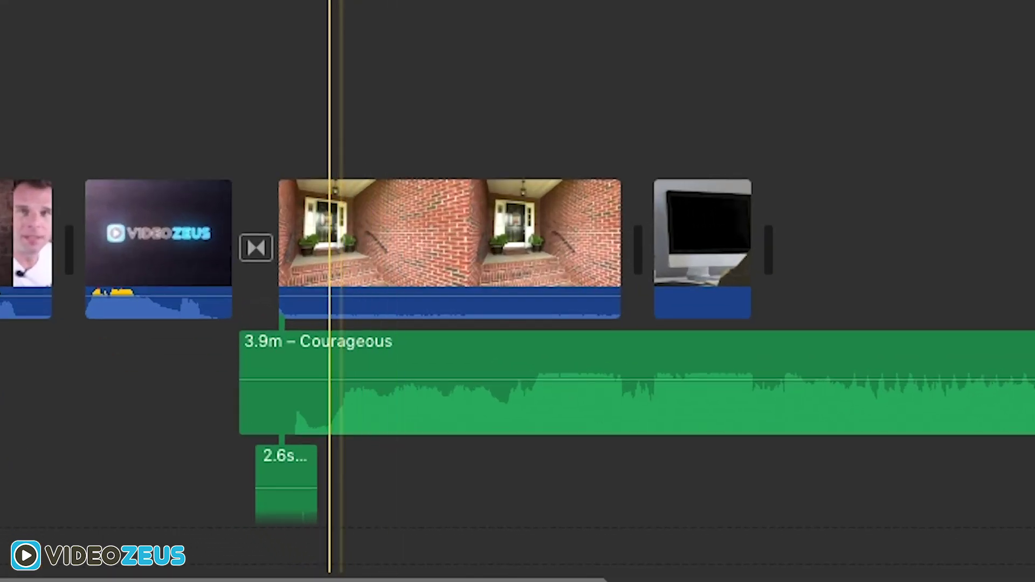
Step: Move the voiceover clip below the Courageous music near the start of the brick porch clip
mouse_move(296, 492)
left_click_drag(285, 467, 193, 457)
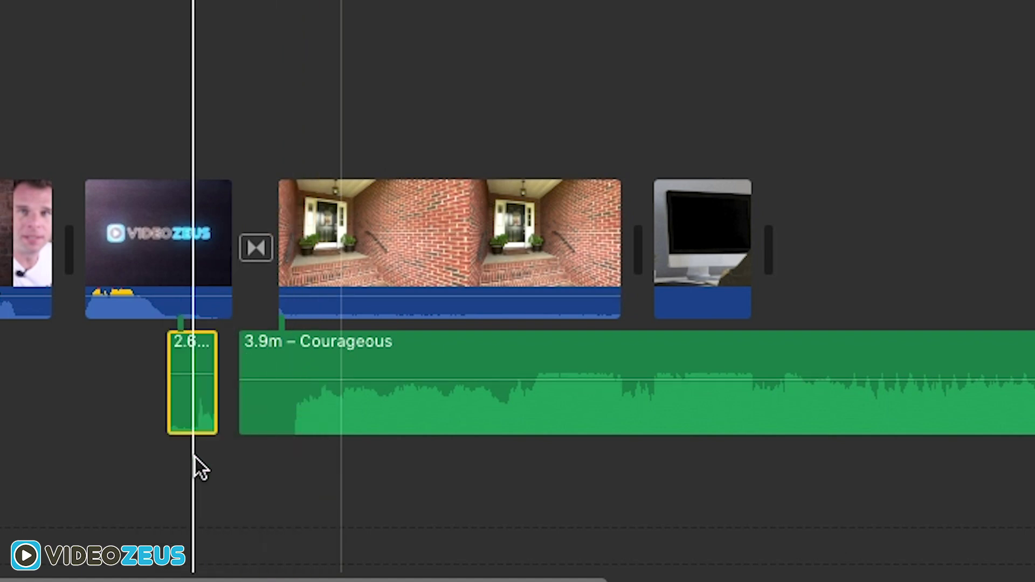
left_click_drag(192, 341, 341, 455)
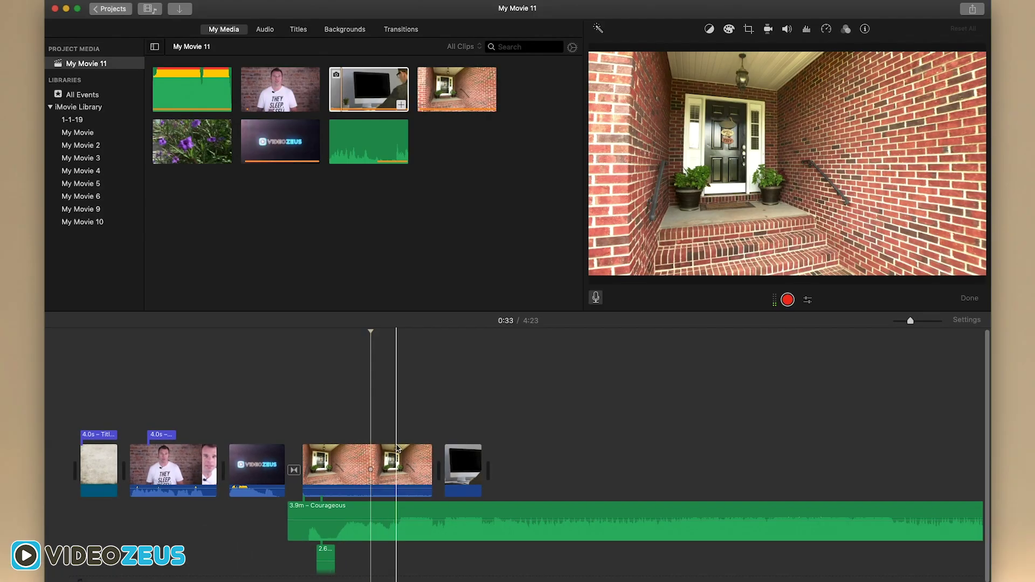
left_click(517, 244)
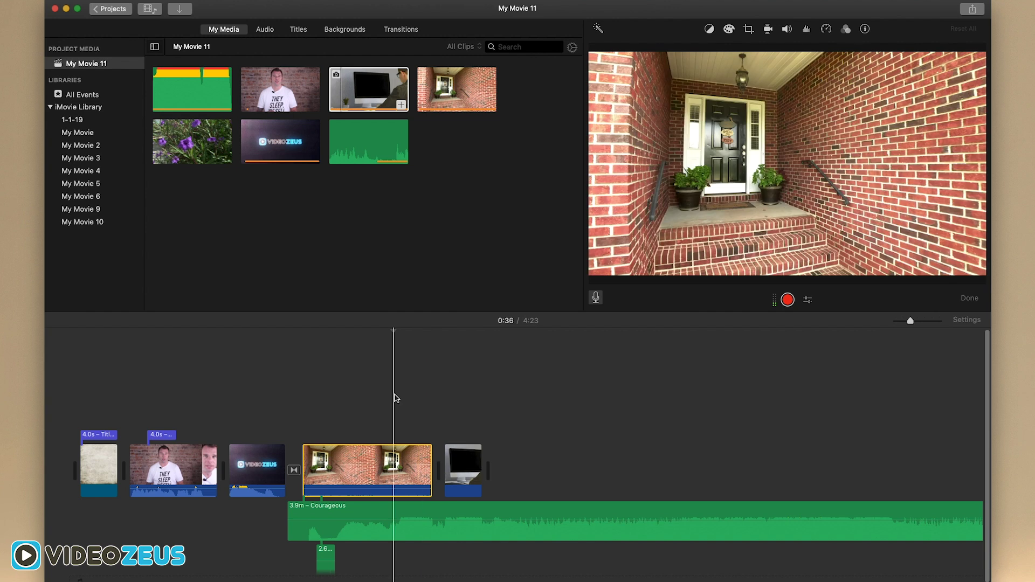
Step: White-balance the porch clip at 0:32 by sampling the white door trim
left_click(364, 409)
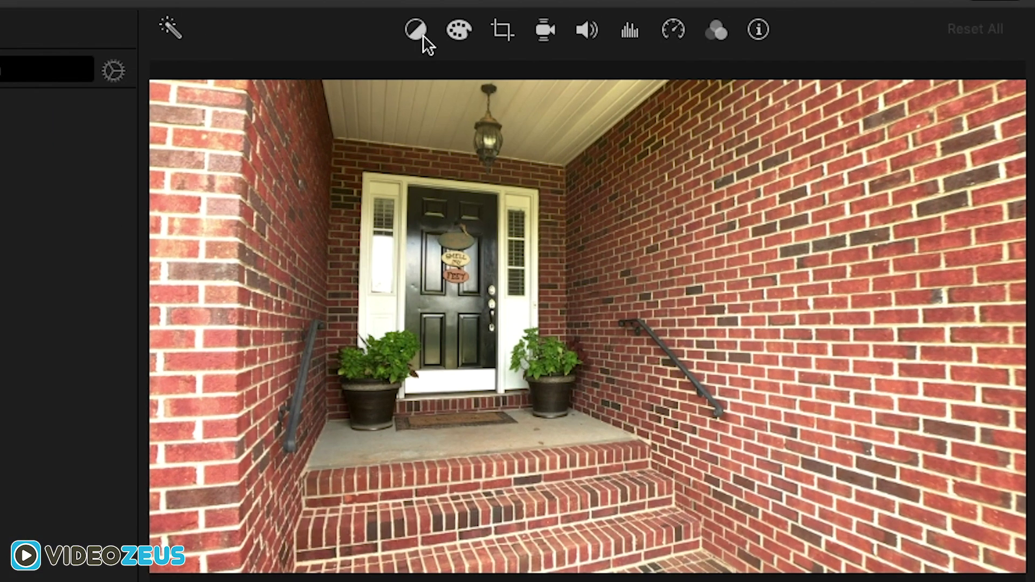
left_click(711, 29)
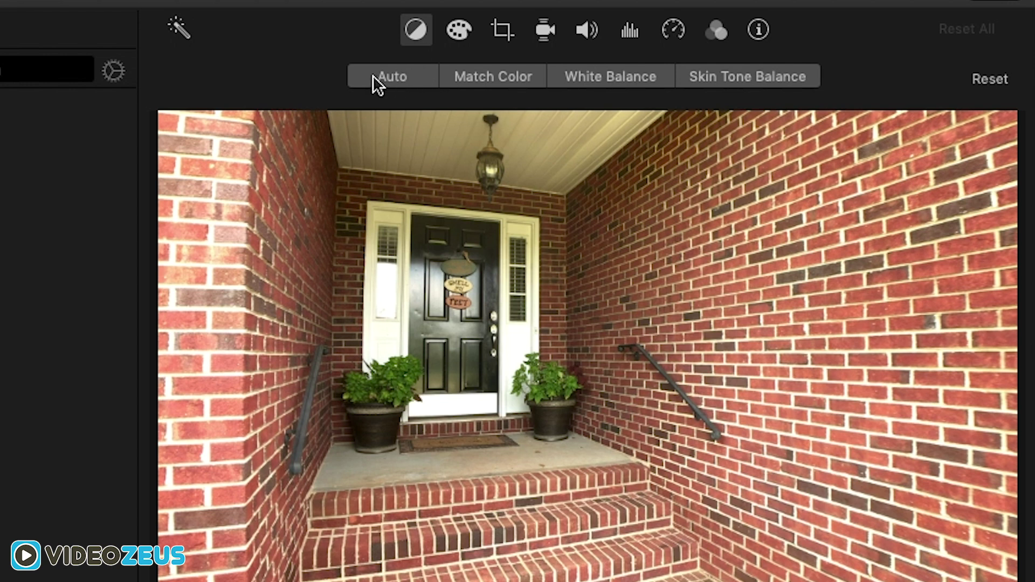
left_click(572, 79)
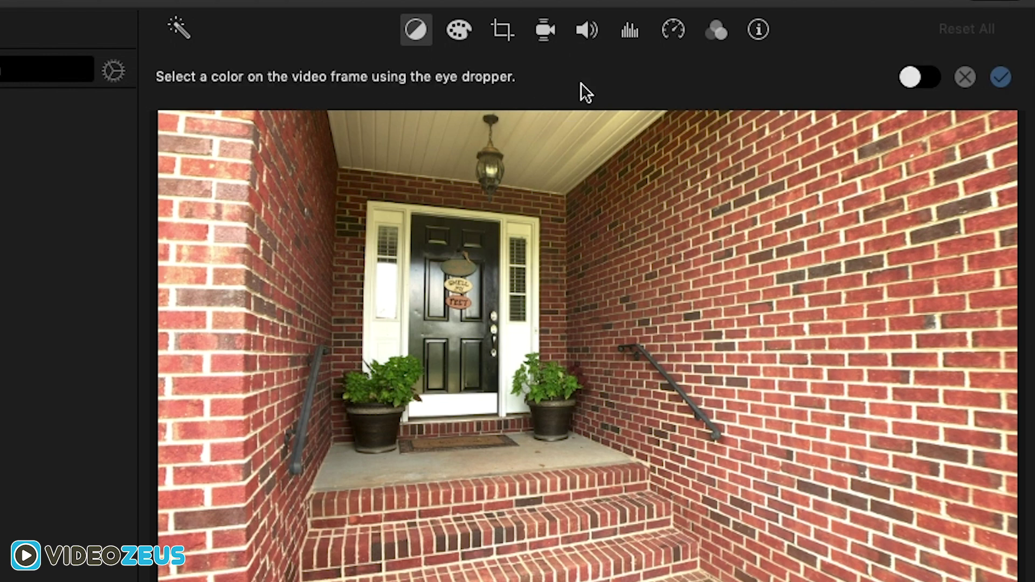
left_click(520, 342)
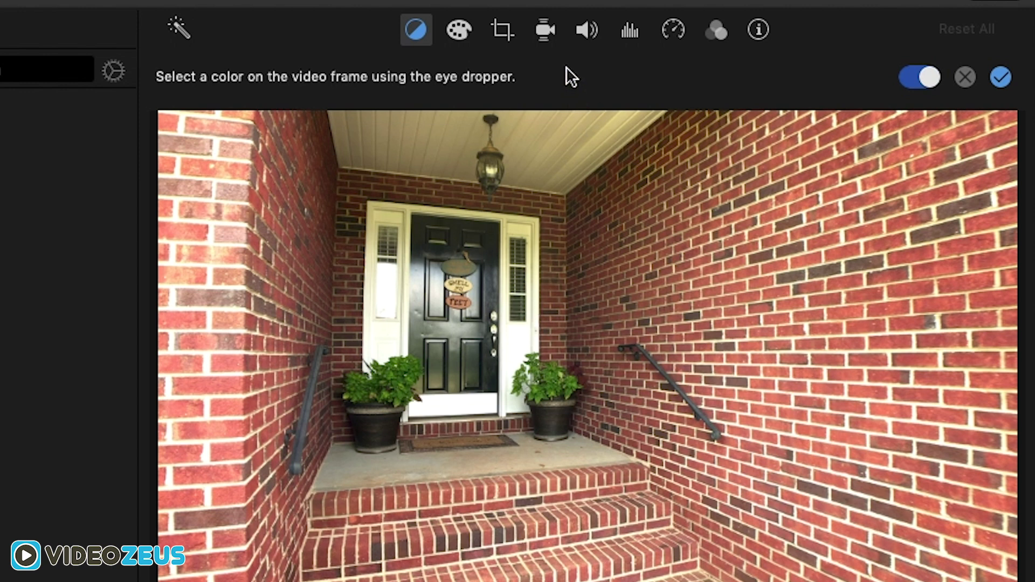
left_click(1001, 77)
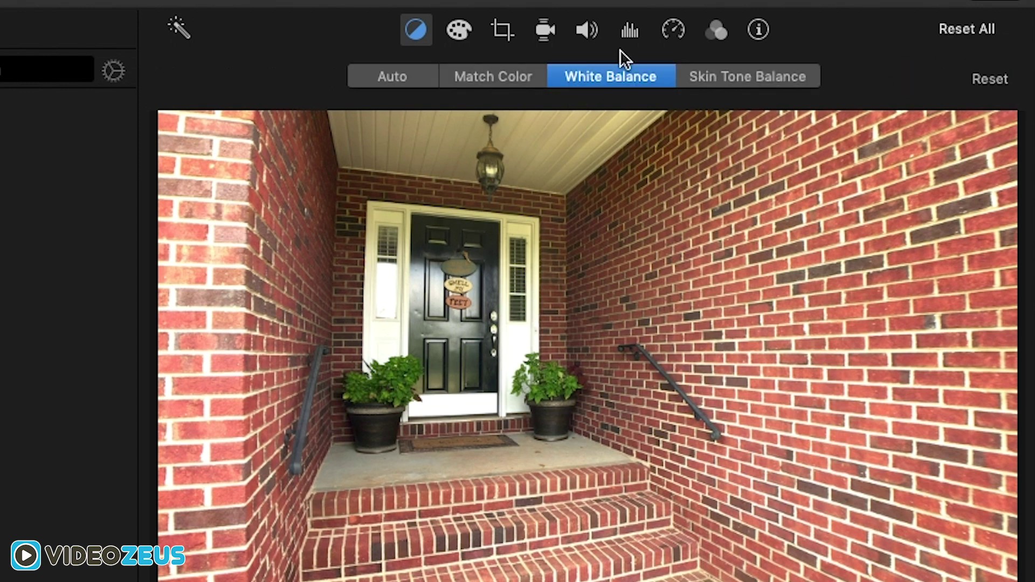
Step: Raise the porch clip's contrast and drop saturation fully to make it black and white
left_click(466, 32)
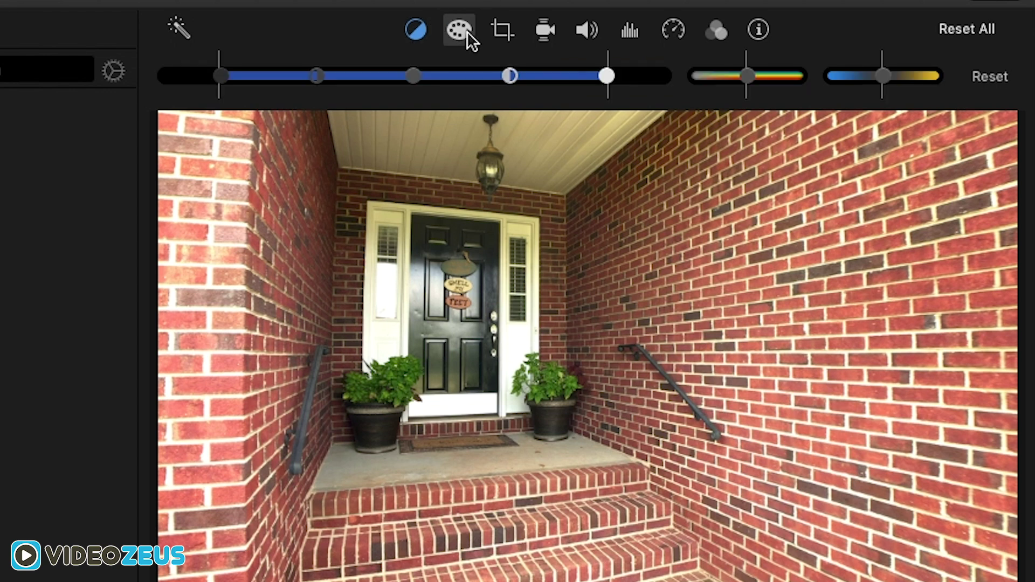
left_click_drag(324, 76, 345, 78)
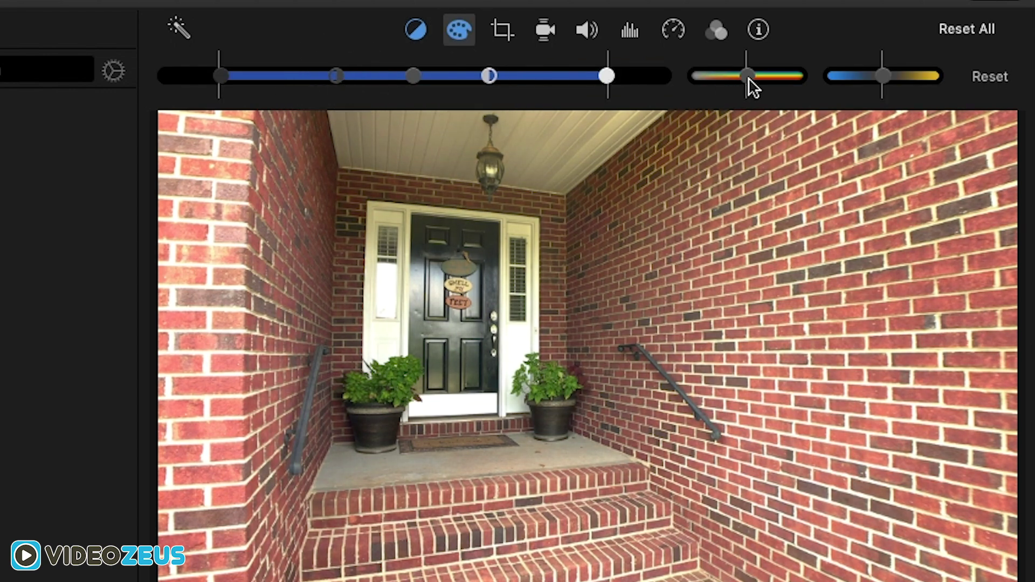
left_click_drag(748, 77, 647, 94)
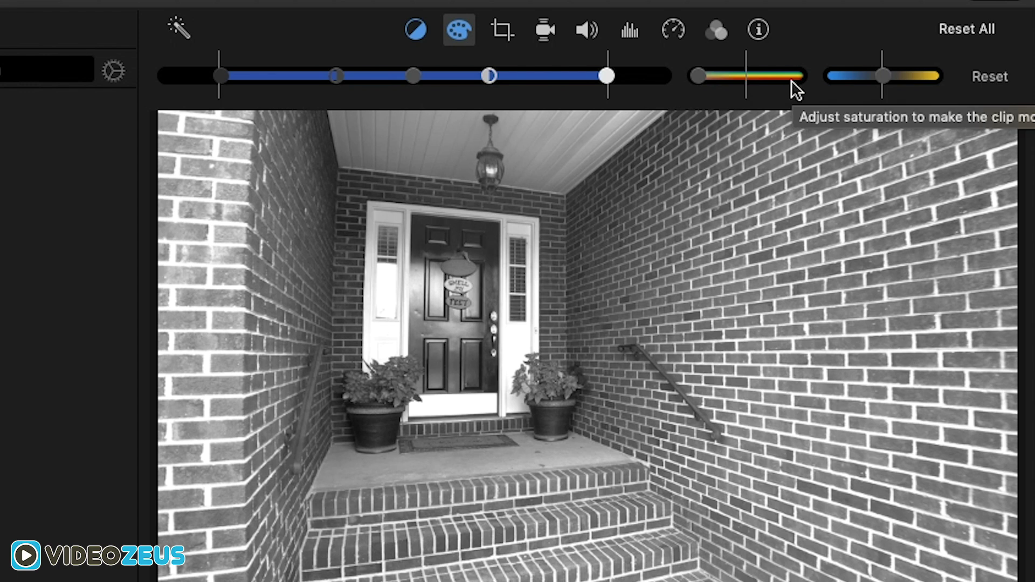
left_click(504, 35)
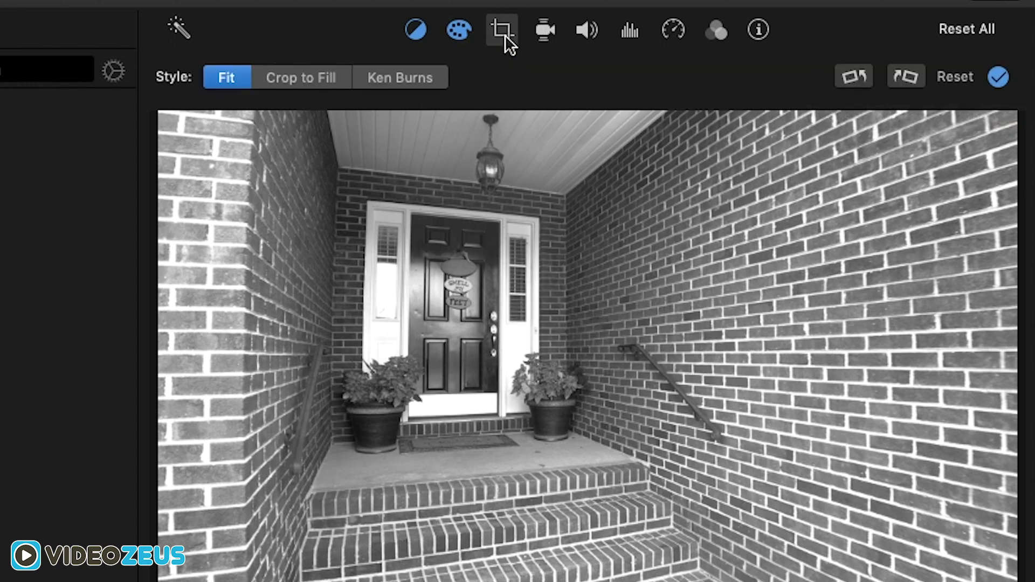
Step: Review the stabilization, volume and equalizer settings, leaving the equalizer on Flat
left_click(549, 44)
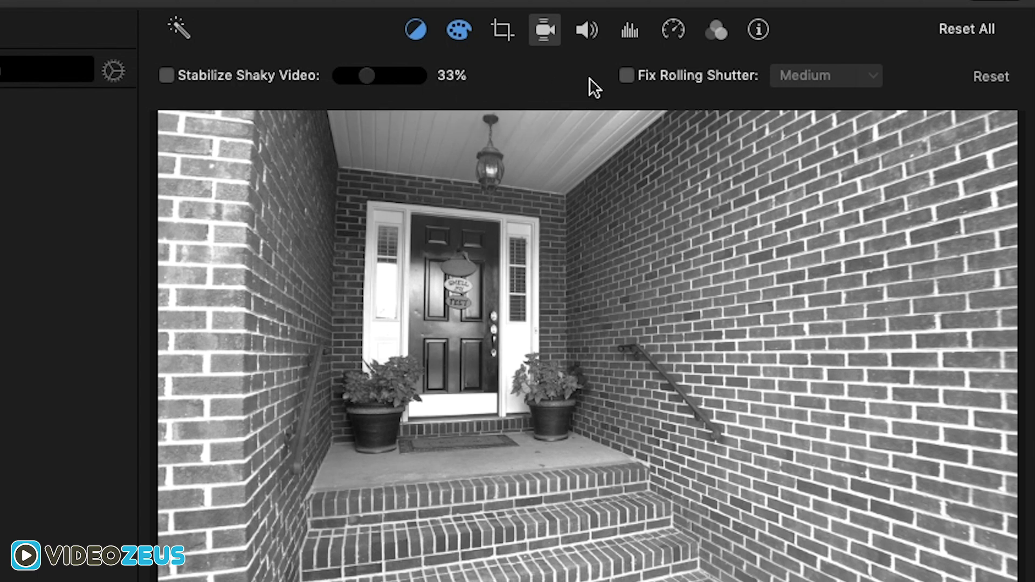
left_click(593, 30)
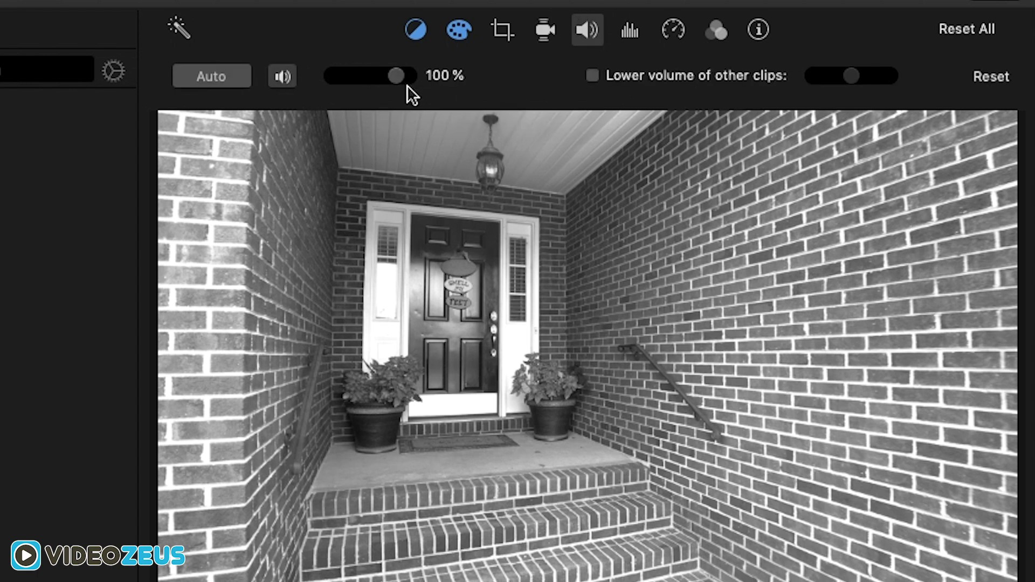
left_click(637, 31)
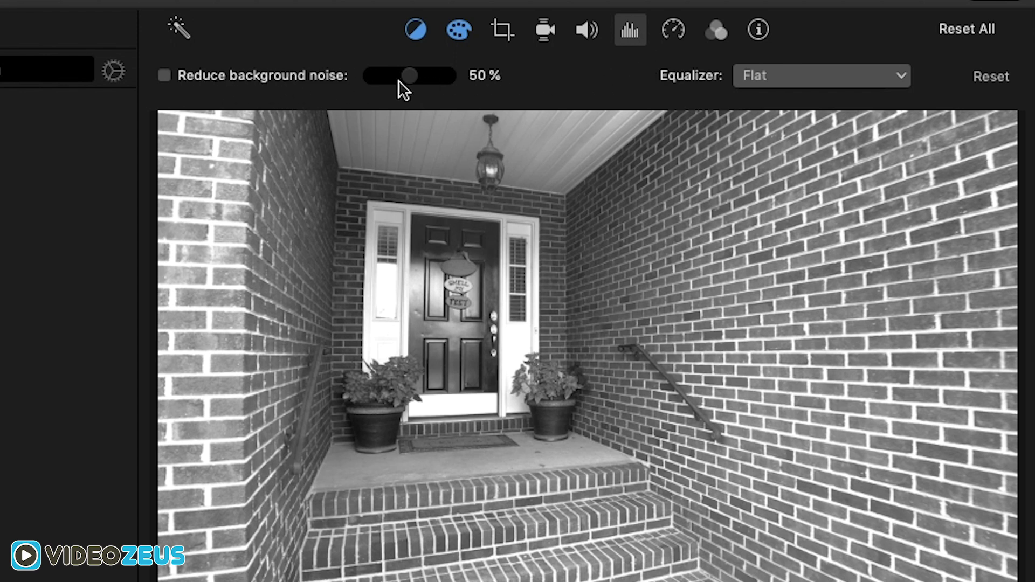
left_click(758, 79)
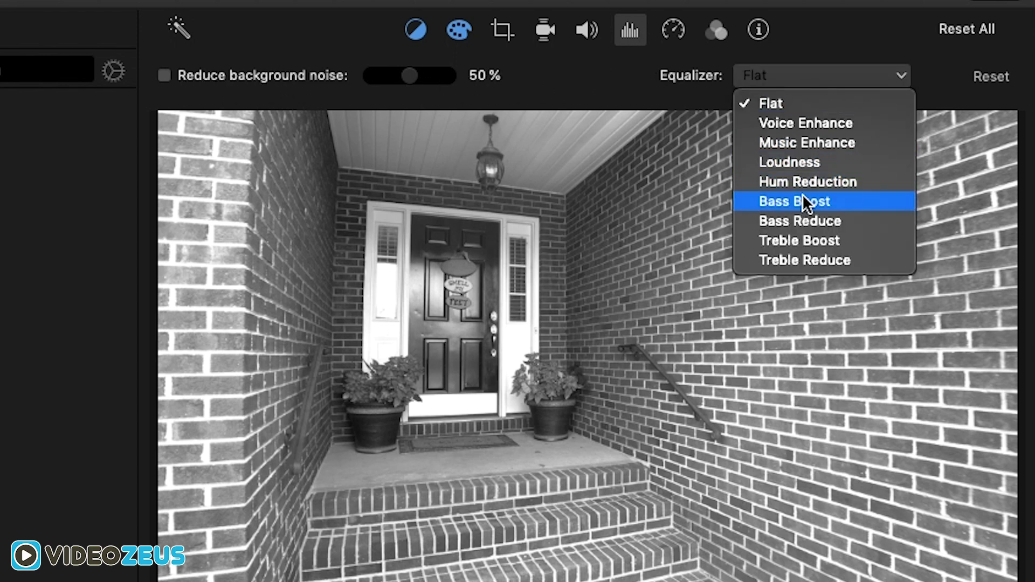
left_click(594, 82)
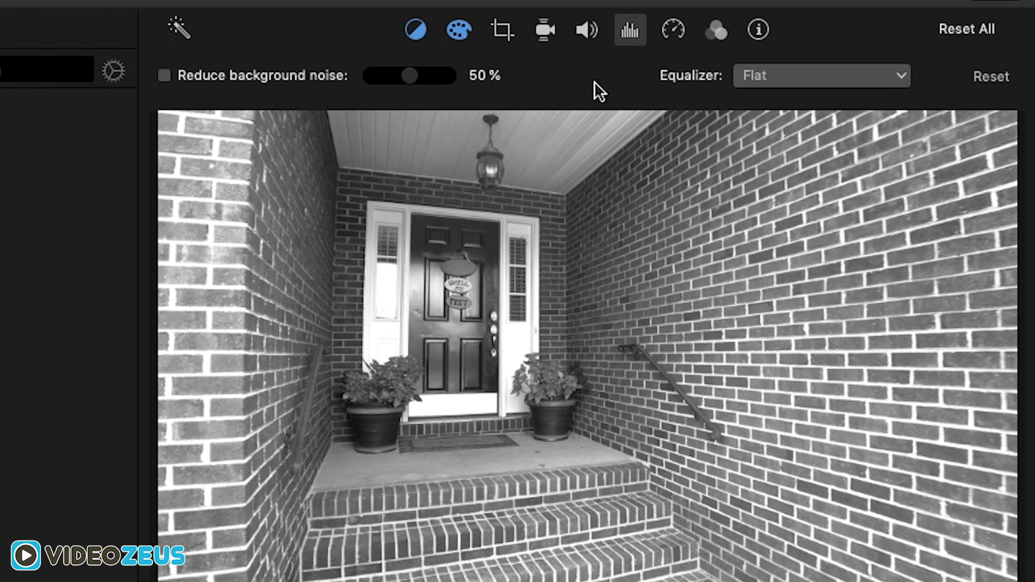
Step: Check speed presets leaving Normal, then browse clip filters and cancel without applying one
left_click(676, 28)
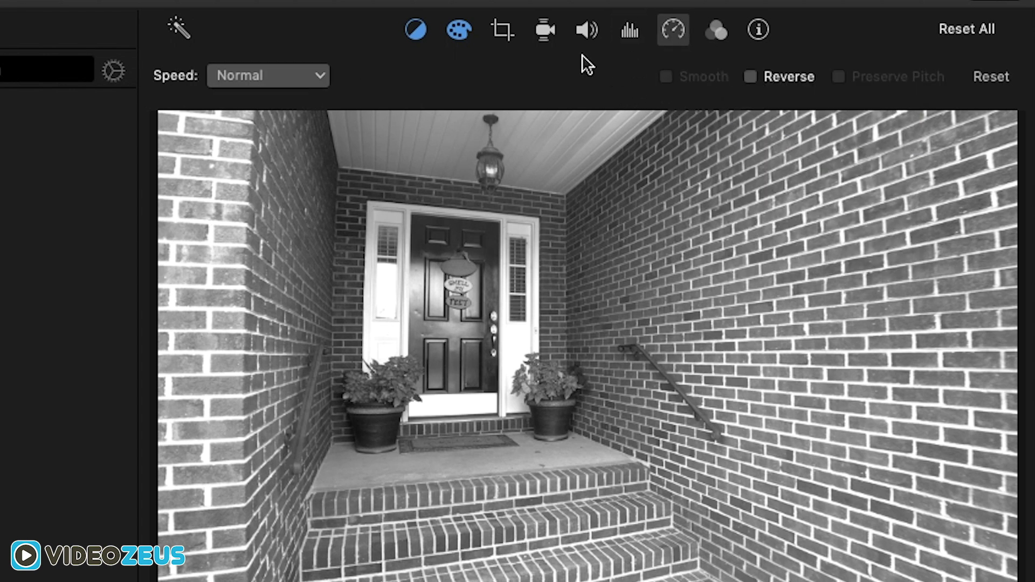
left_click(291, 70)
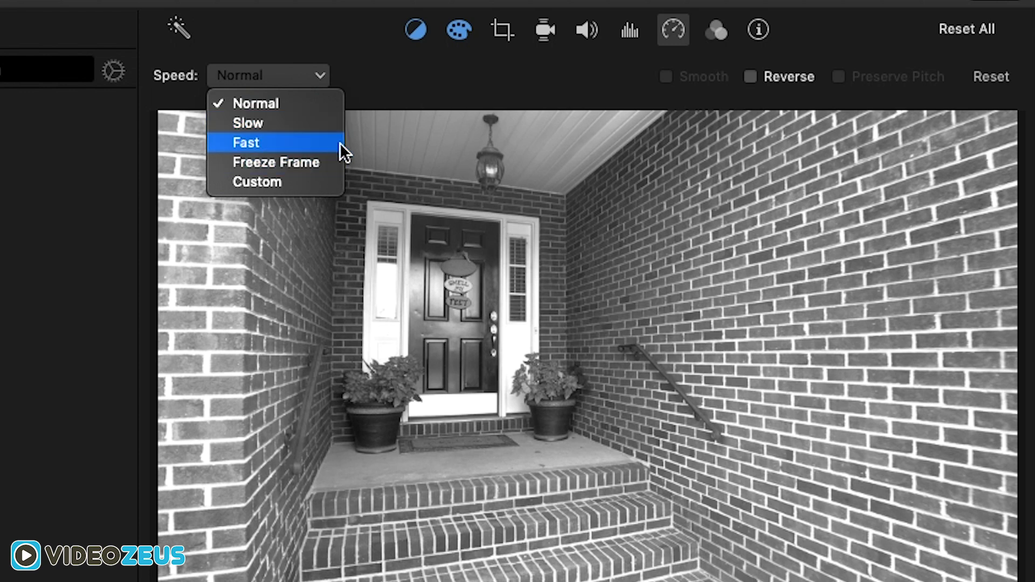
left_click(503, 95)
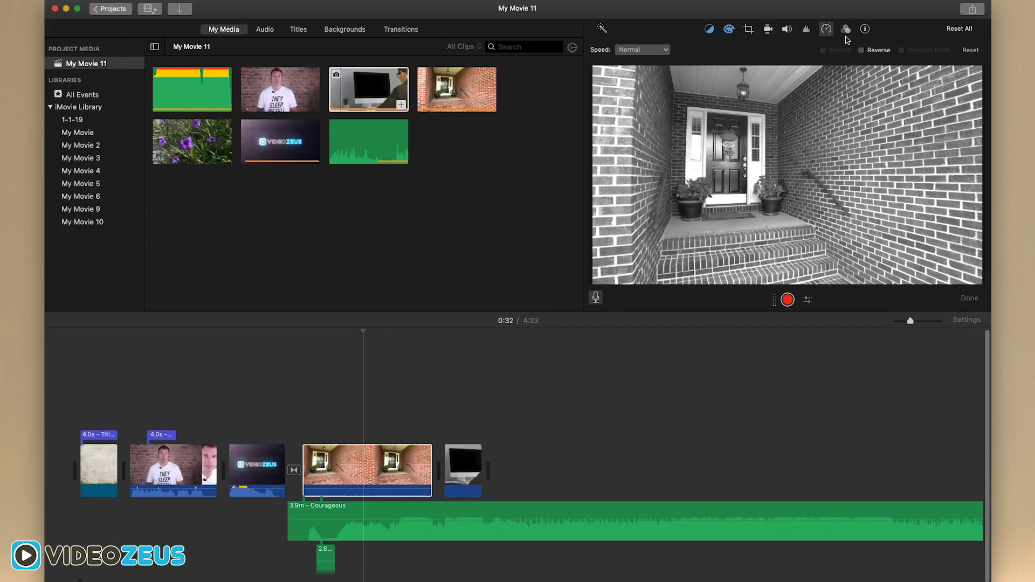
left_click(846, 30)
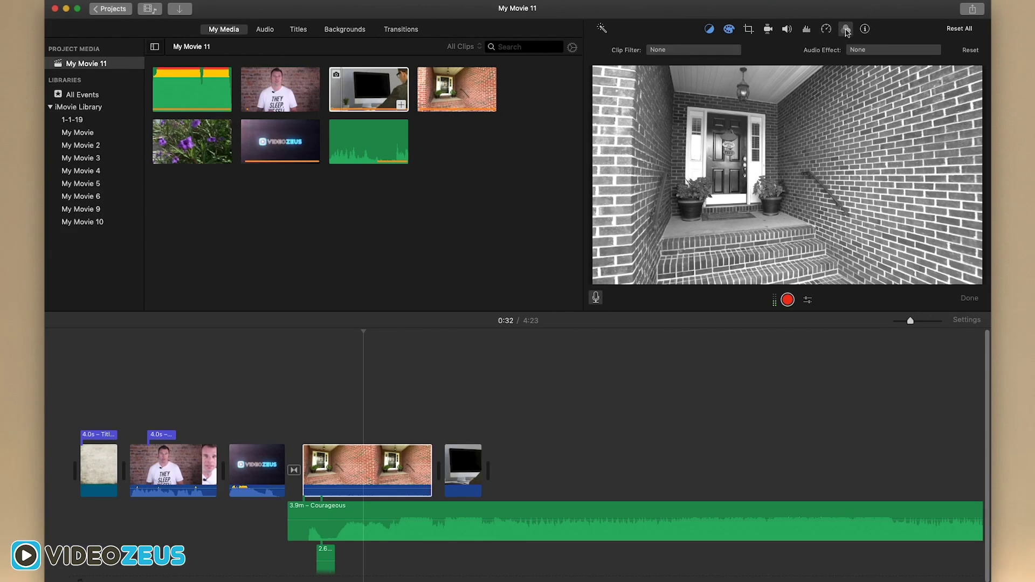
left_click(739, 51)
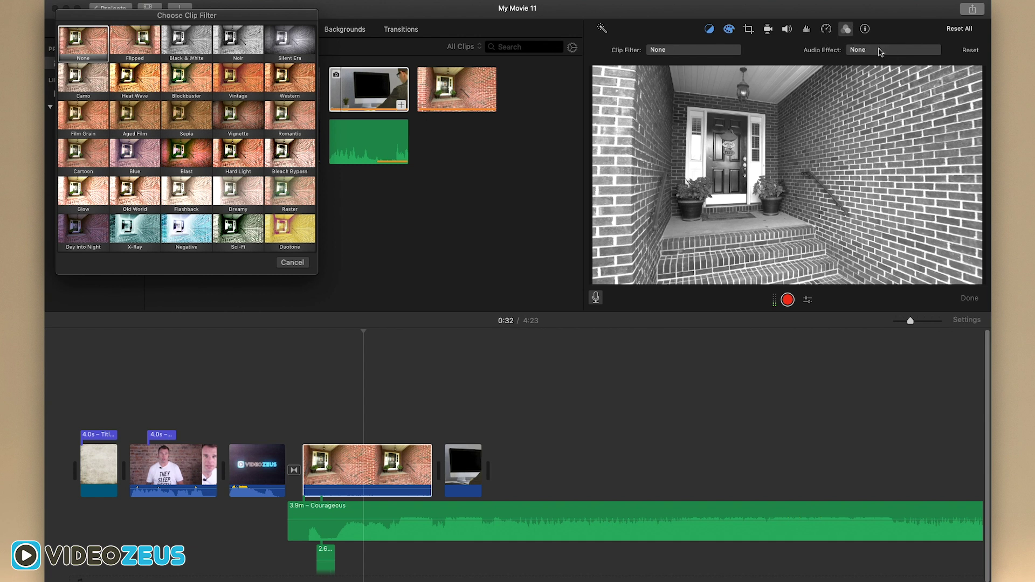
left_click(292, 263)
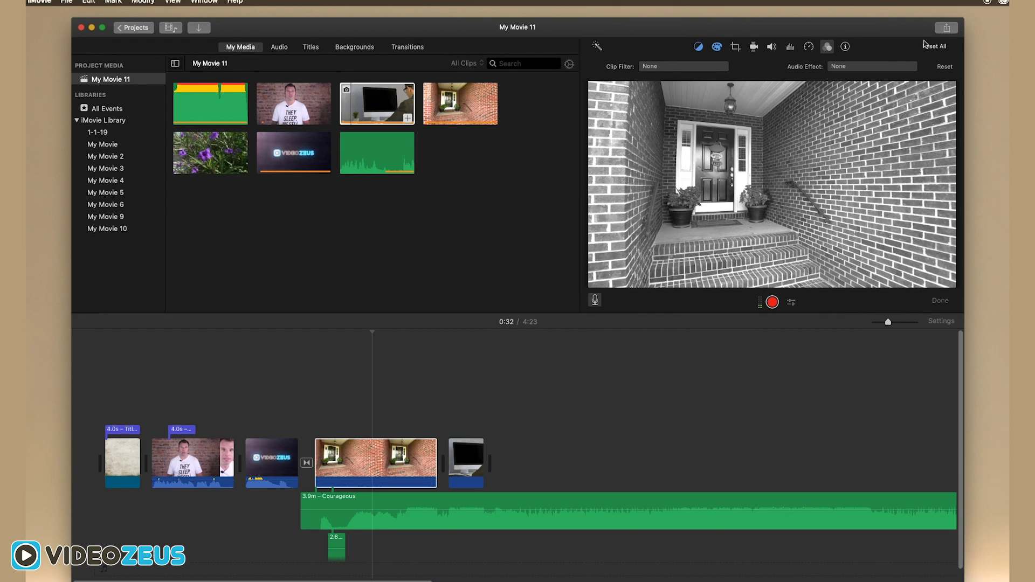
Step: Start exporting the movie through Share > File
left_click(73, 5)
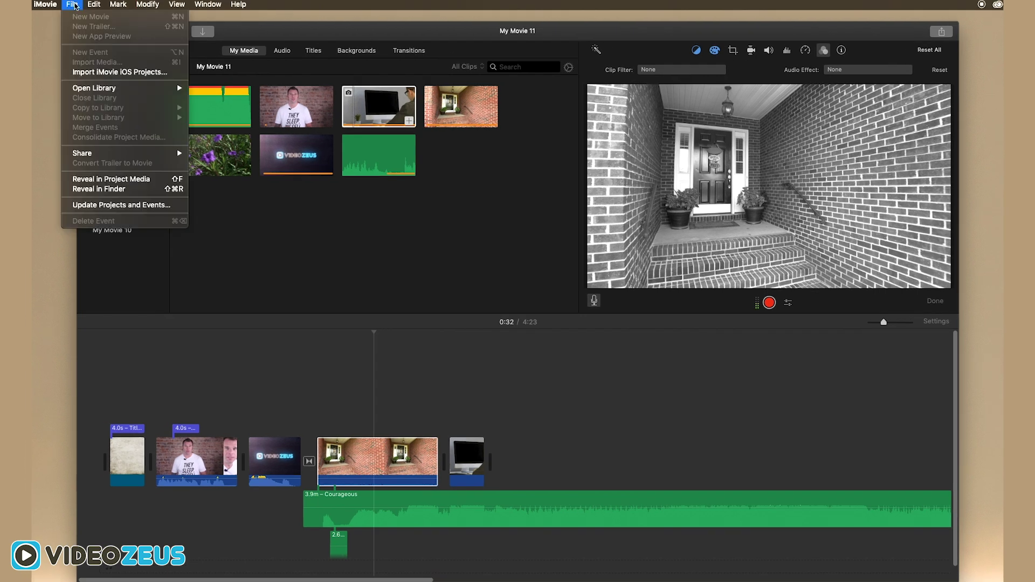
mouse_move(114, 153)
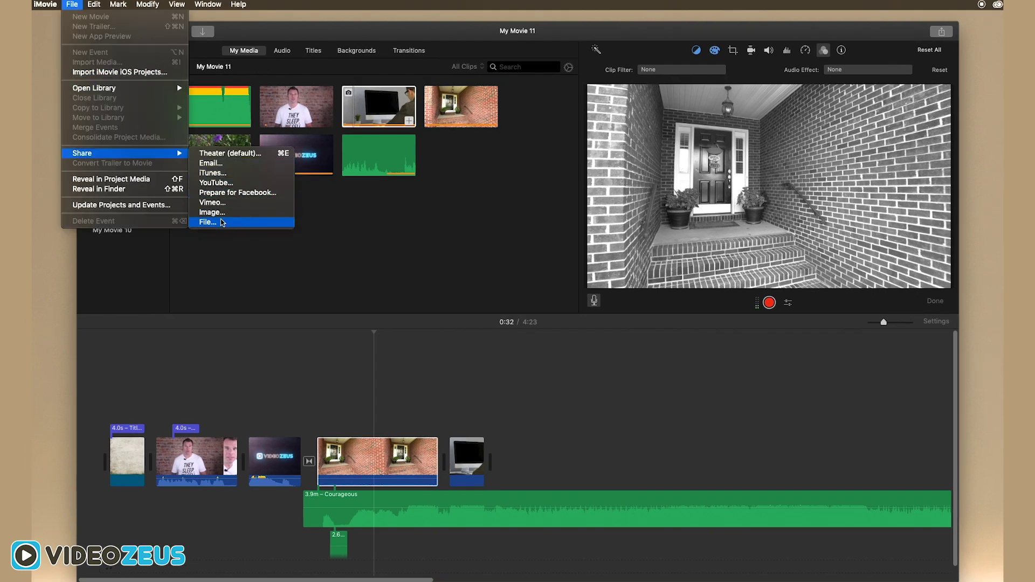
left_click(909, 35)
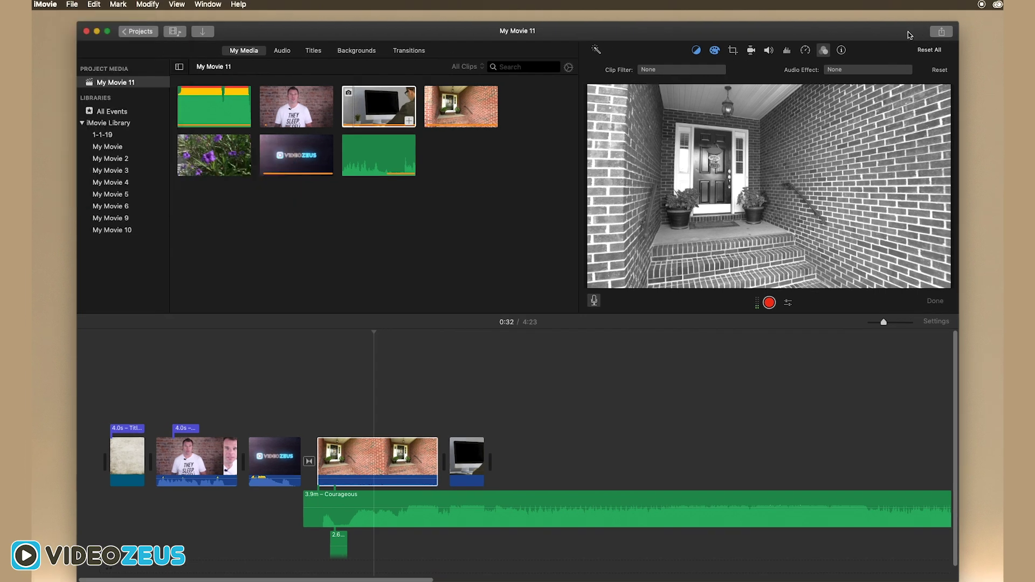
left_click(942, 33)
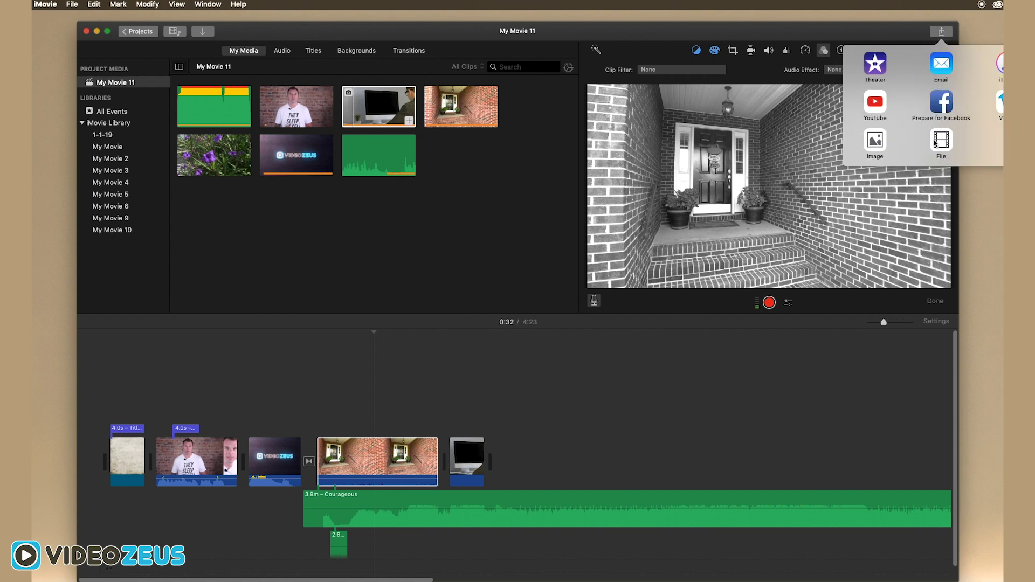
left_click(938, 141)
Step: Keep 1080p resolution and High quality, then save the export to Documents
left_click(731, 233)
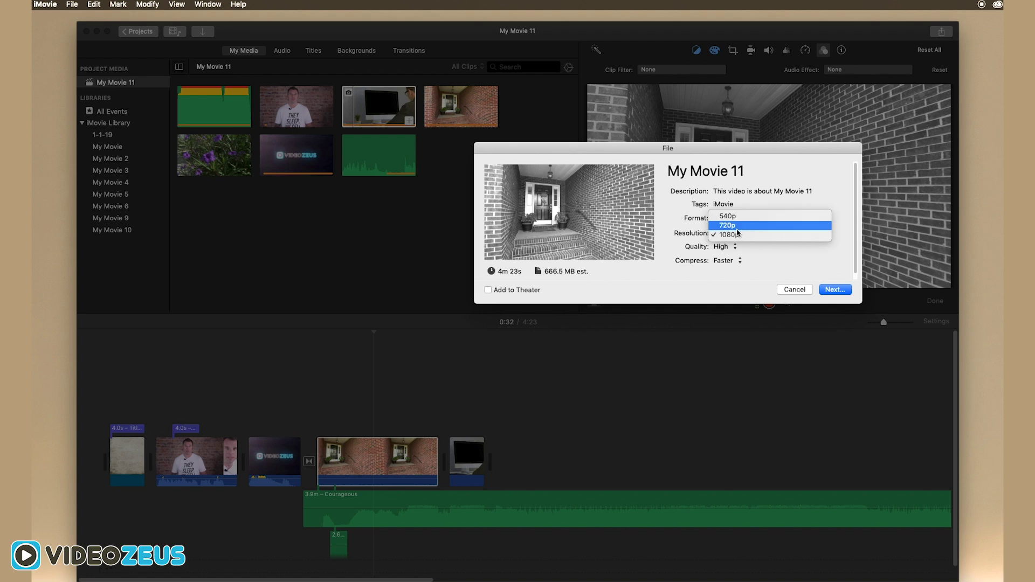
left_click(726, 233)
left_click(725, 247)
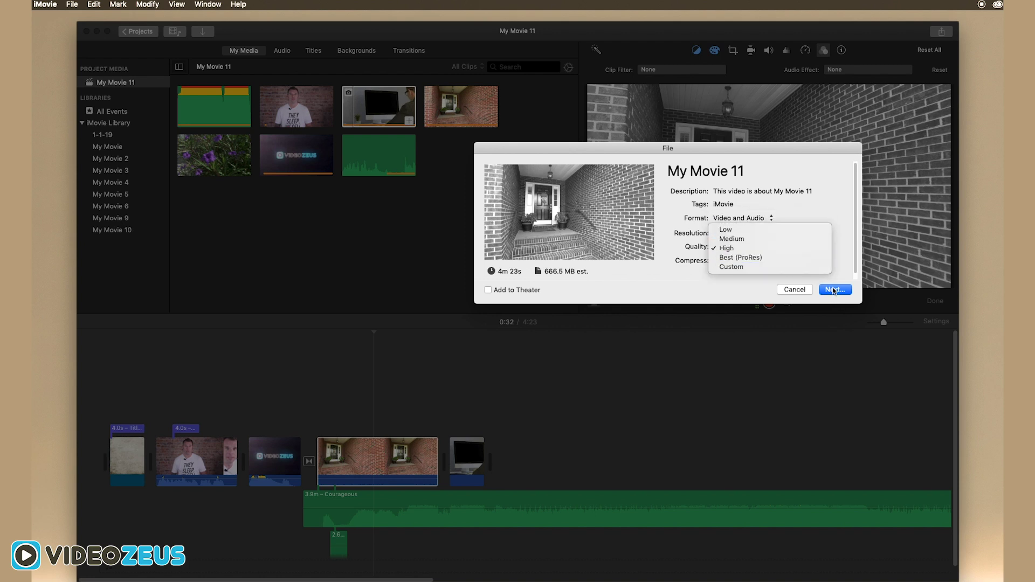
left_click(846, 287)
left_click(825, 288)
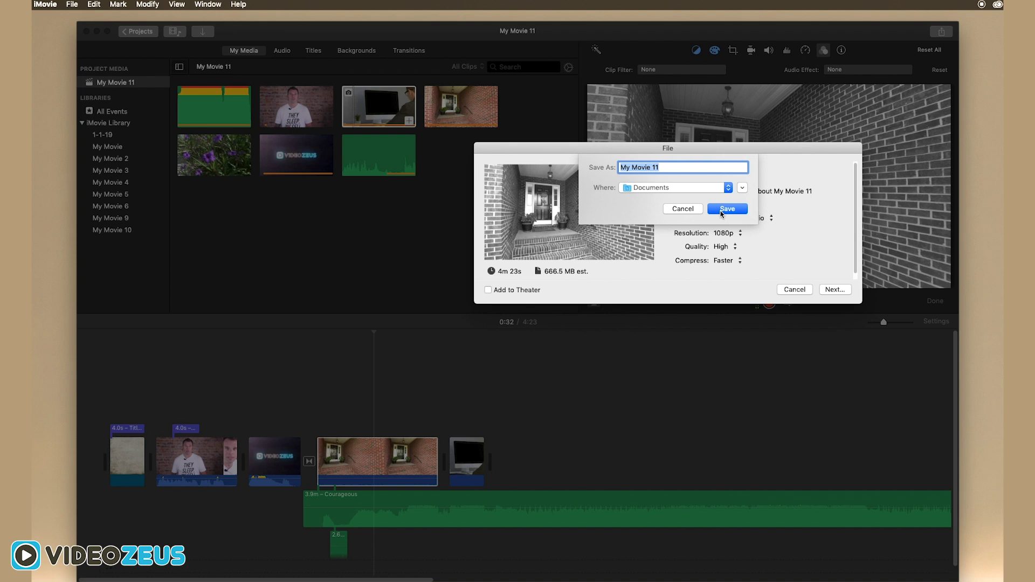
left_click(726, 209)
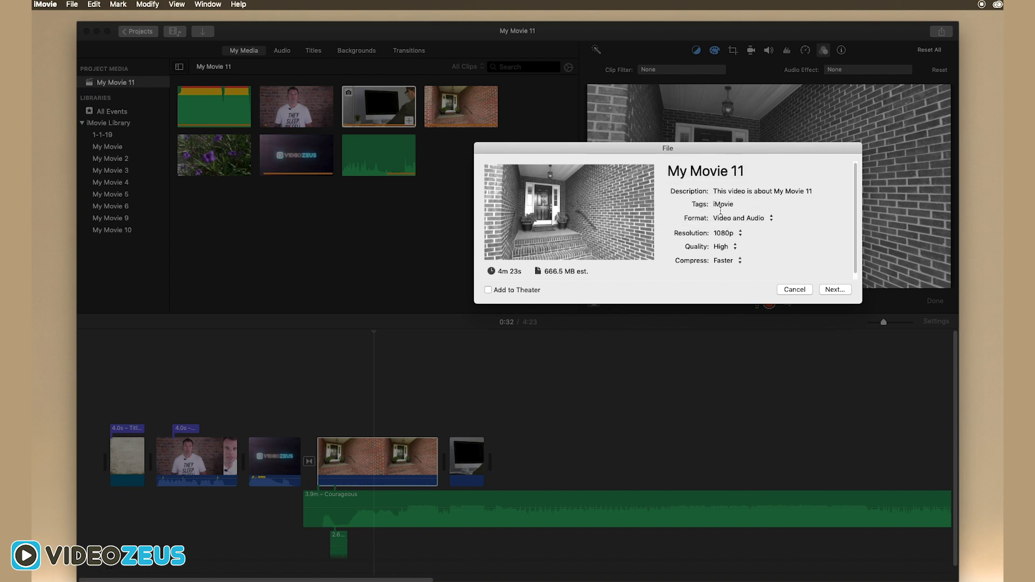